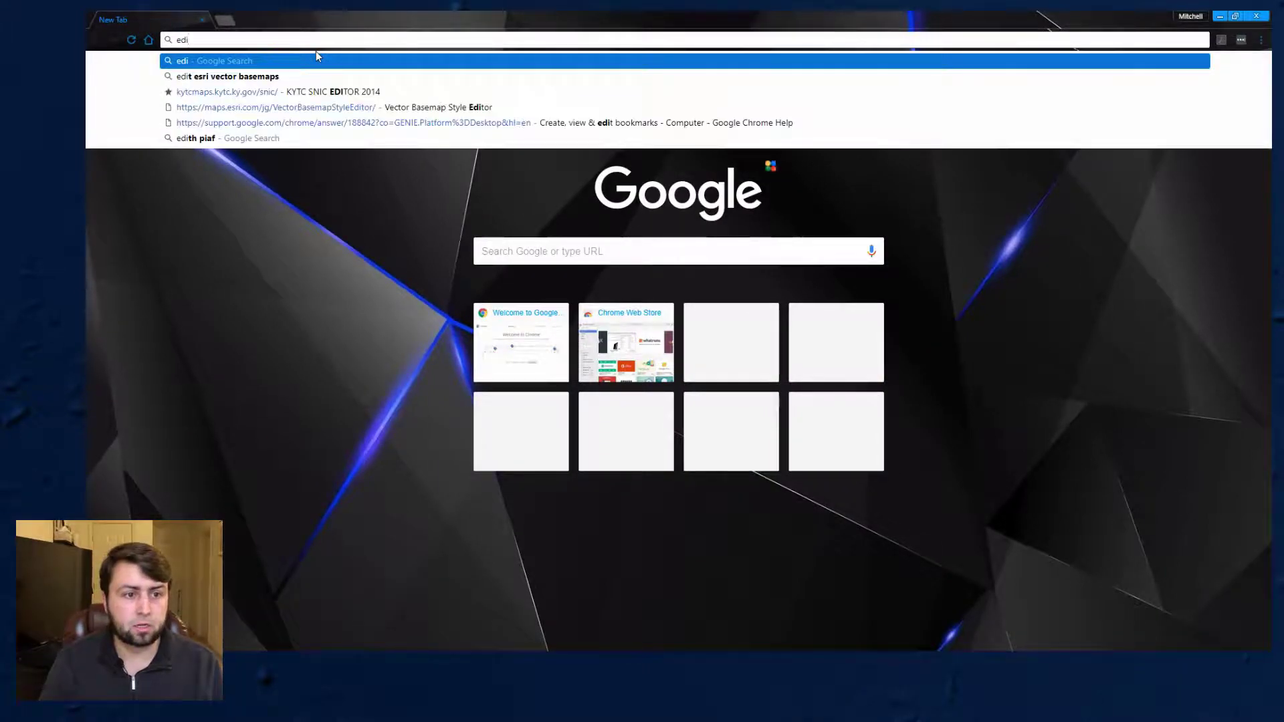
Search Google for 'editing esri vector tile basemaps' and open the Vector Basemap Style Editor result.
{"action": "type", "text": "ng es"}
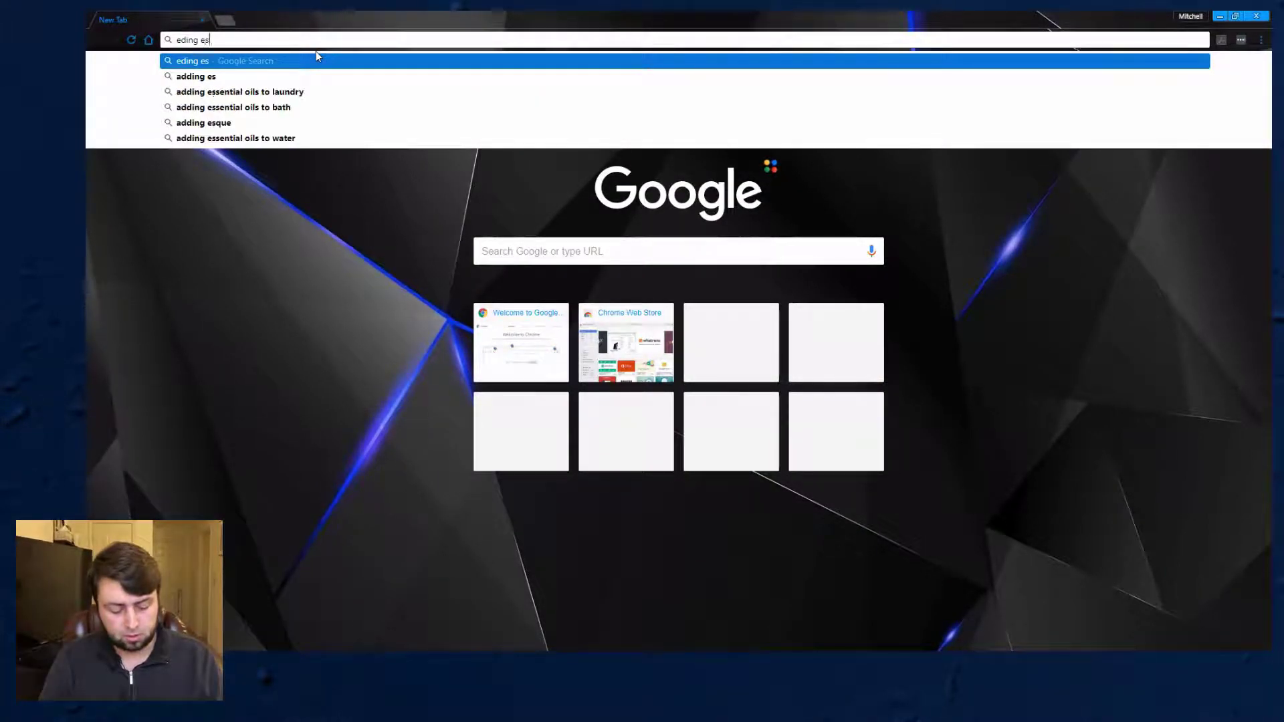
{"action": "key", "text": "BackSpace"}
{"action": "key", "text": "BackSpace"}
{"action": "key", "text": "BackSpace"}
{"action": "key", "text": "BackSpace"}
{"action": "key", "text": "BackSpace"}
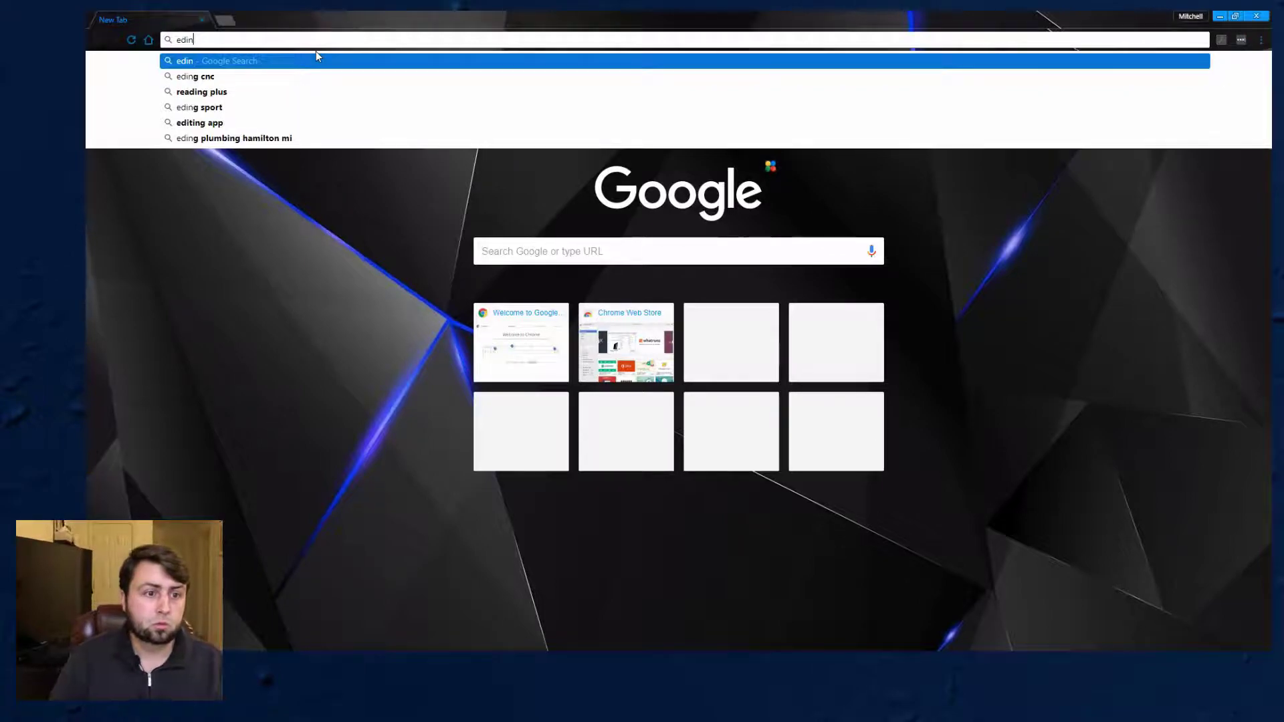
{"action": "type", "text": "ting esri e"}
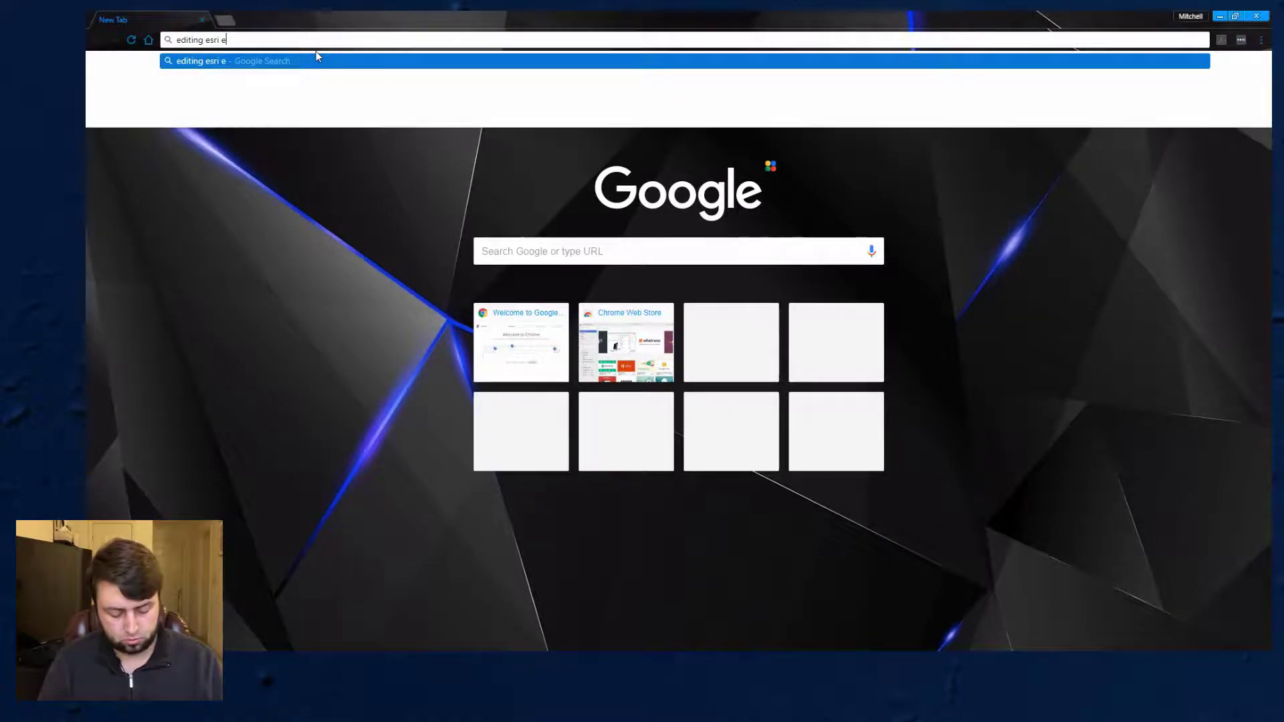
{"action": "key", "text": "BackSpace"}
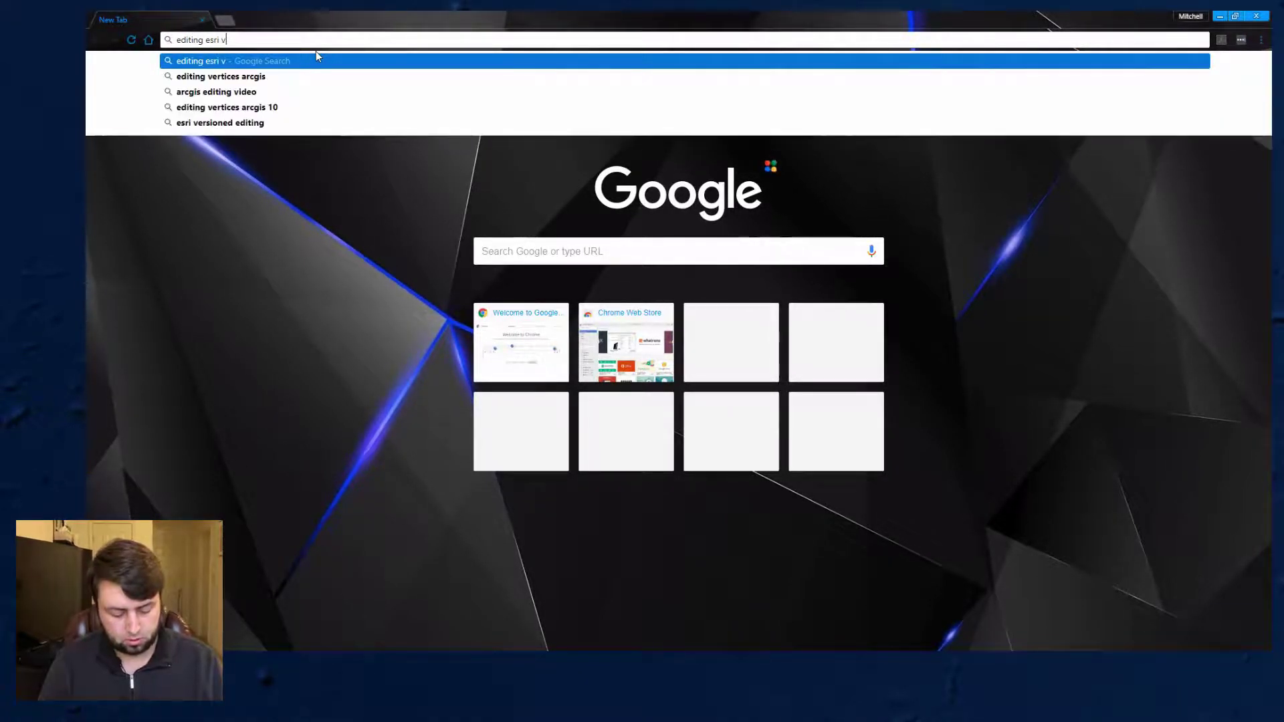
{"action": "type", "text": "vector tile basemaps"}
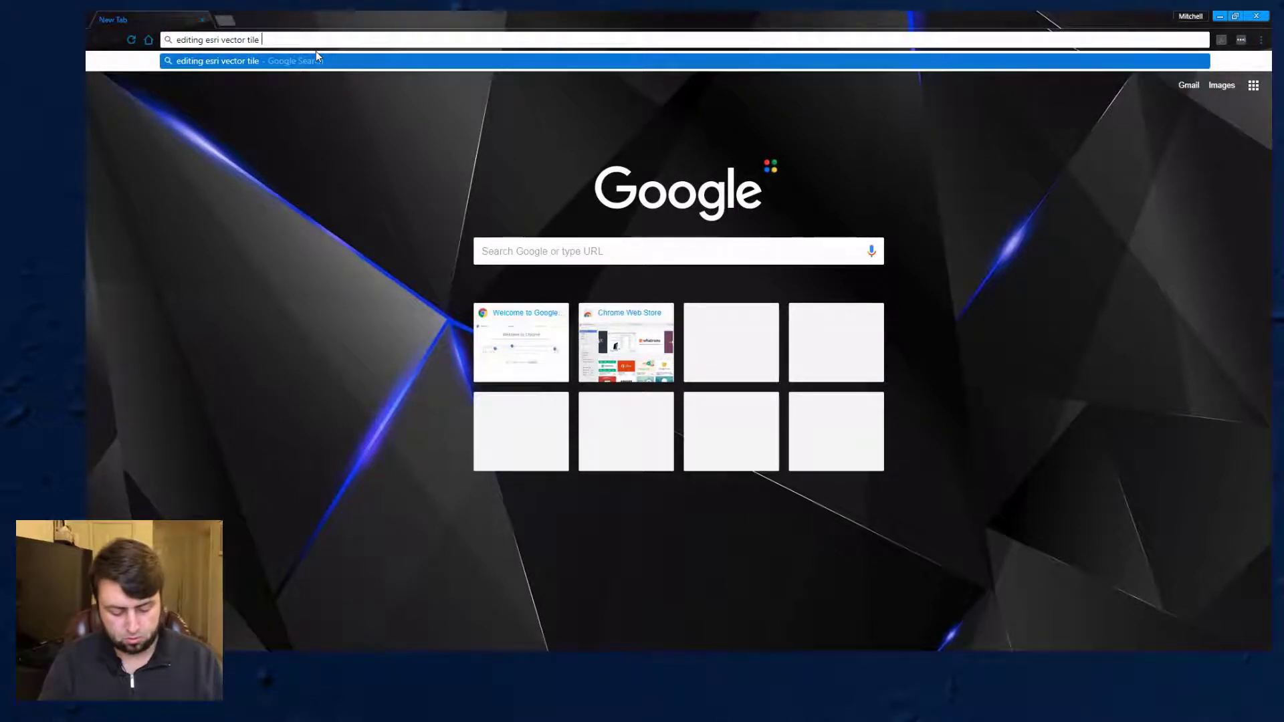
{"action": "key", "text": "Return"}
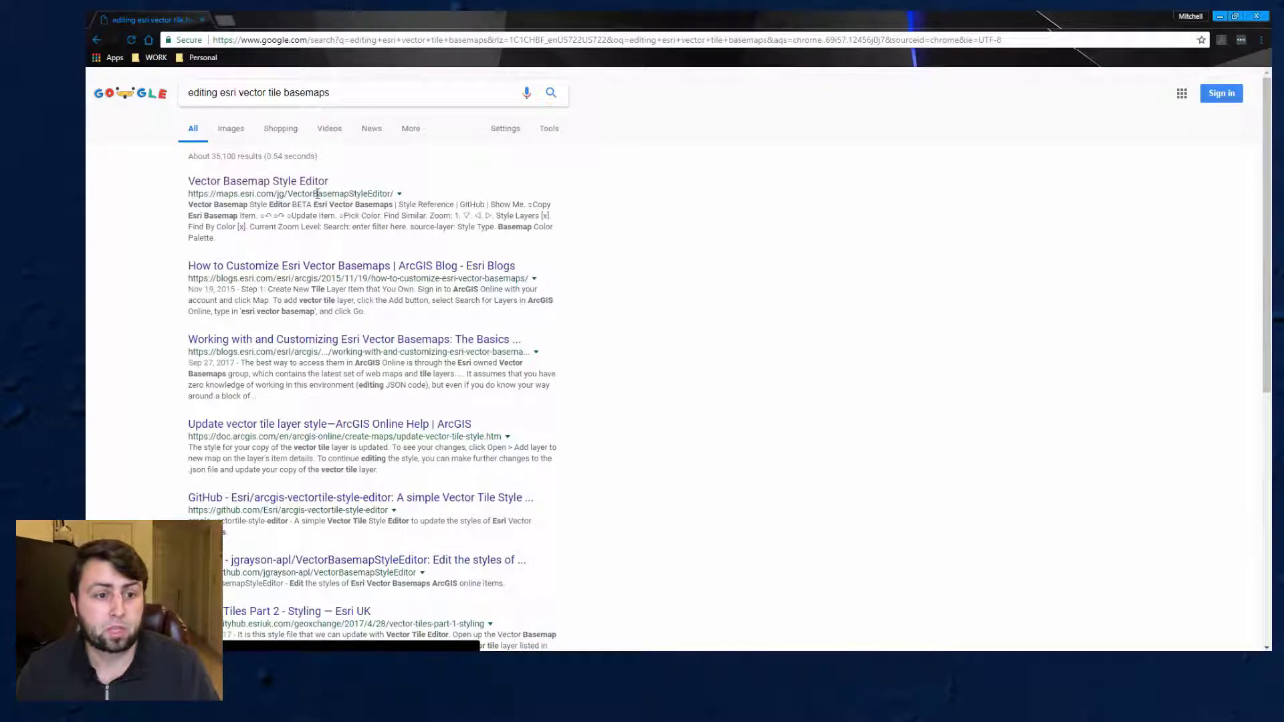
{"action": "left_click", "coordinate": [308, 181]}
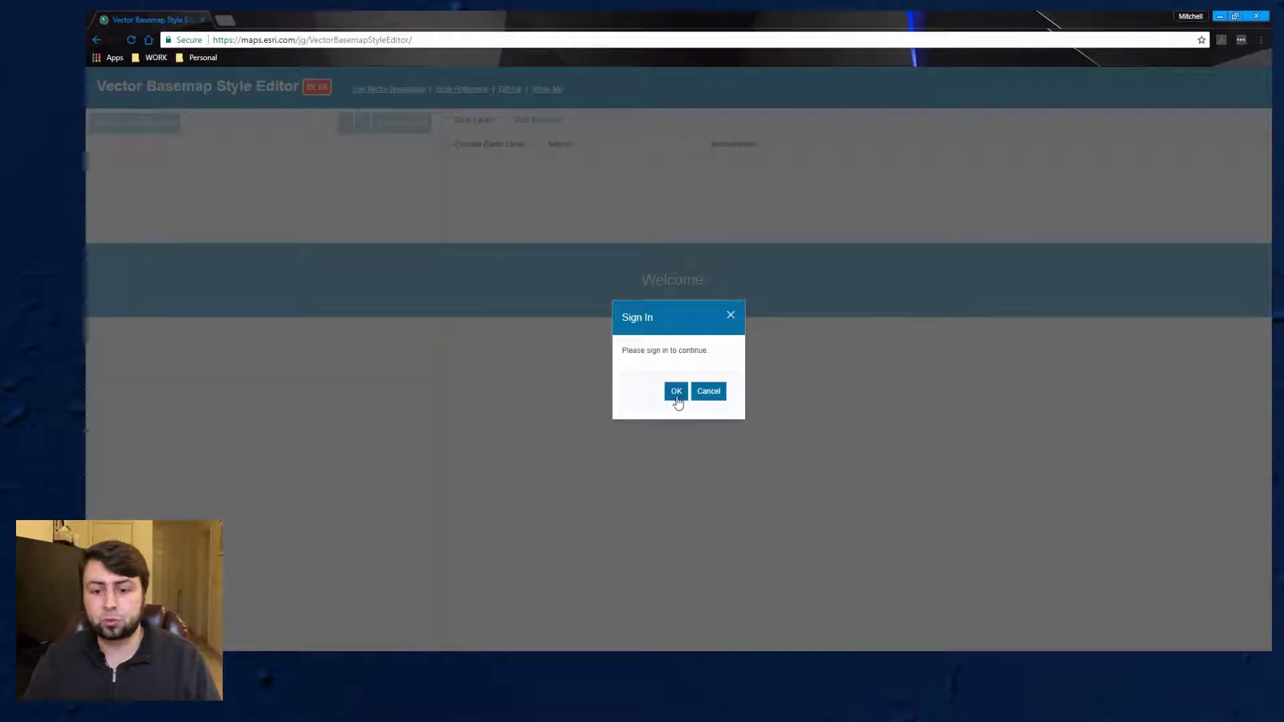
Sign in with the ArcGIS Online account credentials and dismiss the editor's info notes.
{"action": "left_click", "coordinate": [676, 392]}
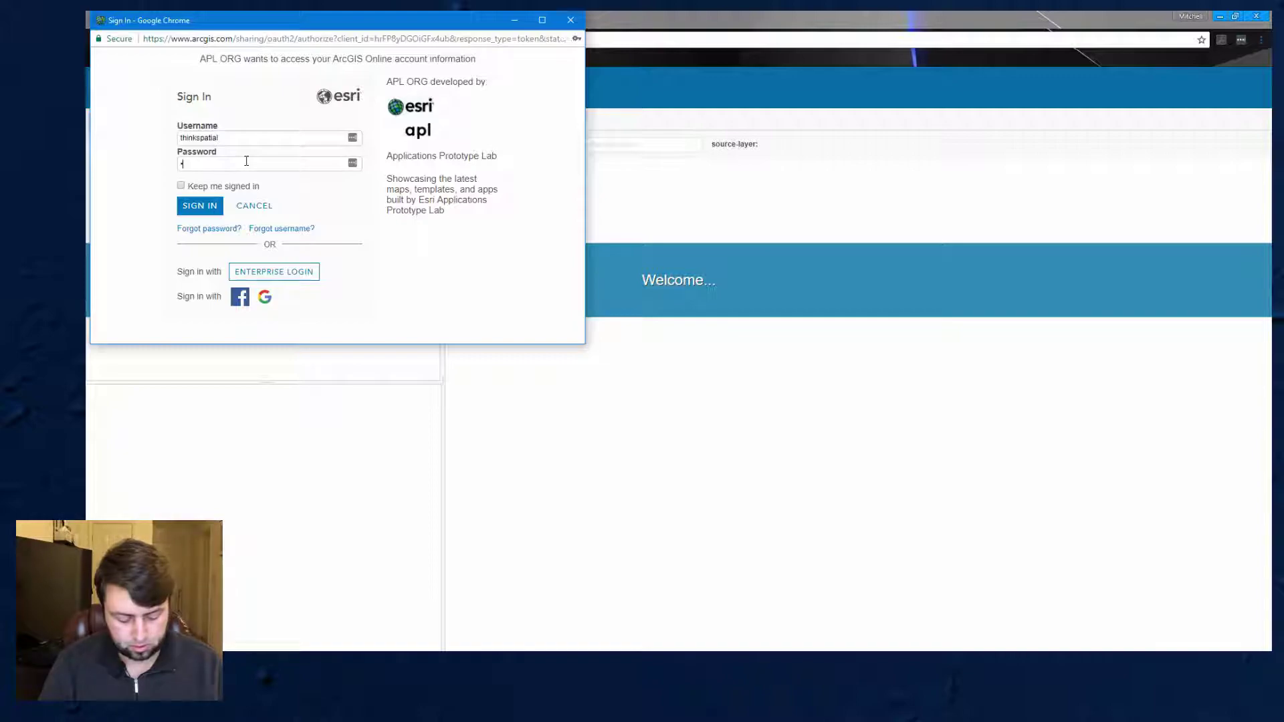
{"action": "key", "text": "Return"}
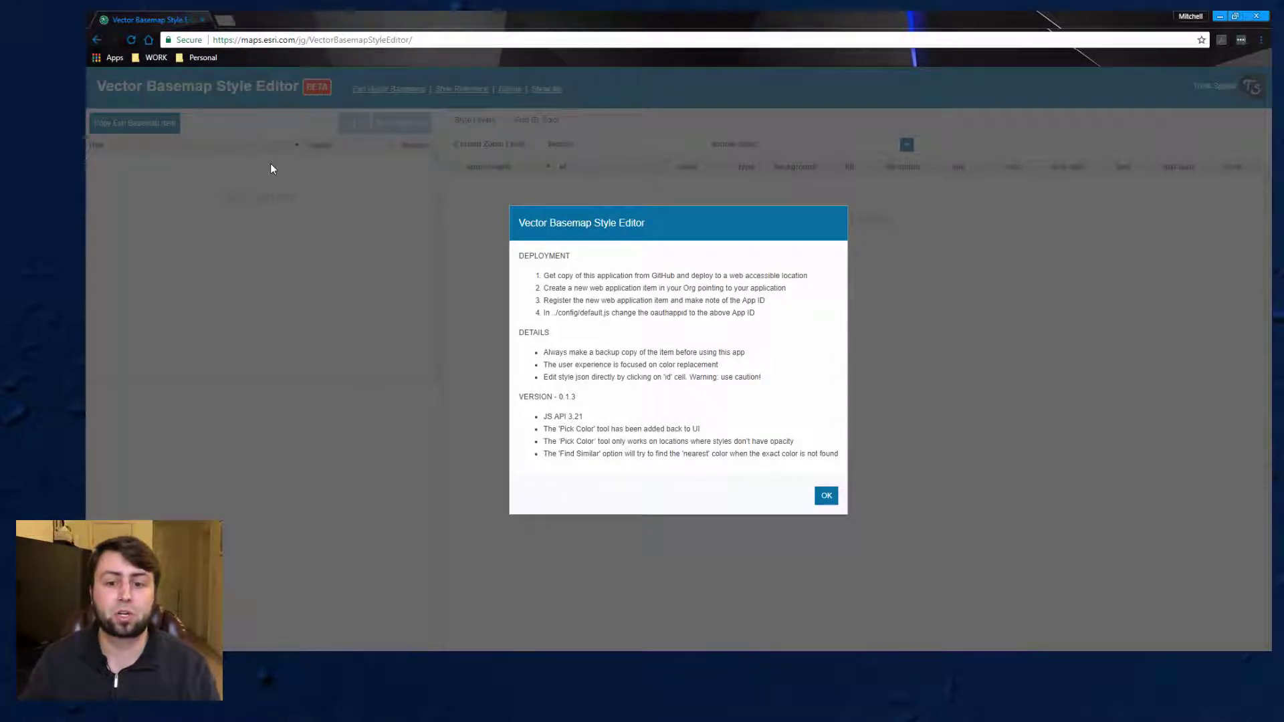
{"action": "left_click", "coordinate": [827, 497]}
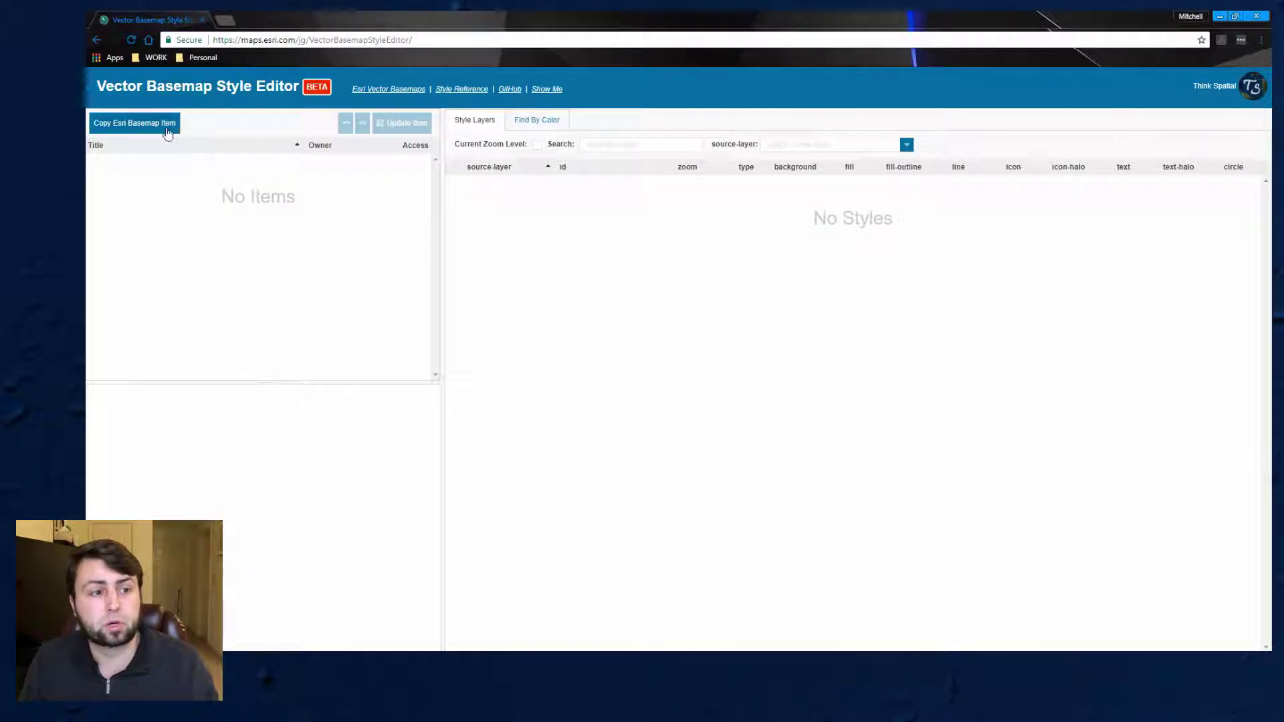
Copy the Esri Light Gray Canvas basemap as a new item, 'Light Gray Canvas - Copy'.
{"action": "left_click", "coordinate": [127, 130]}
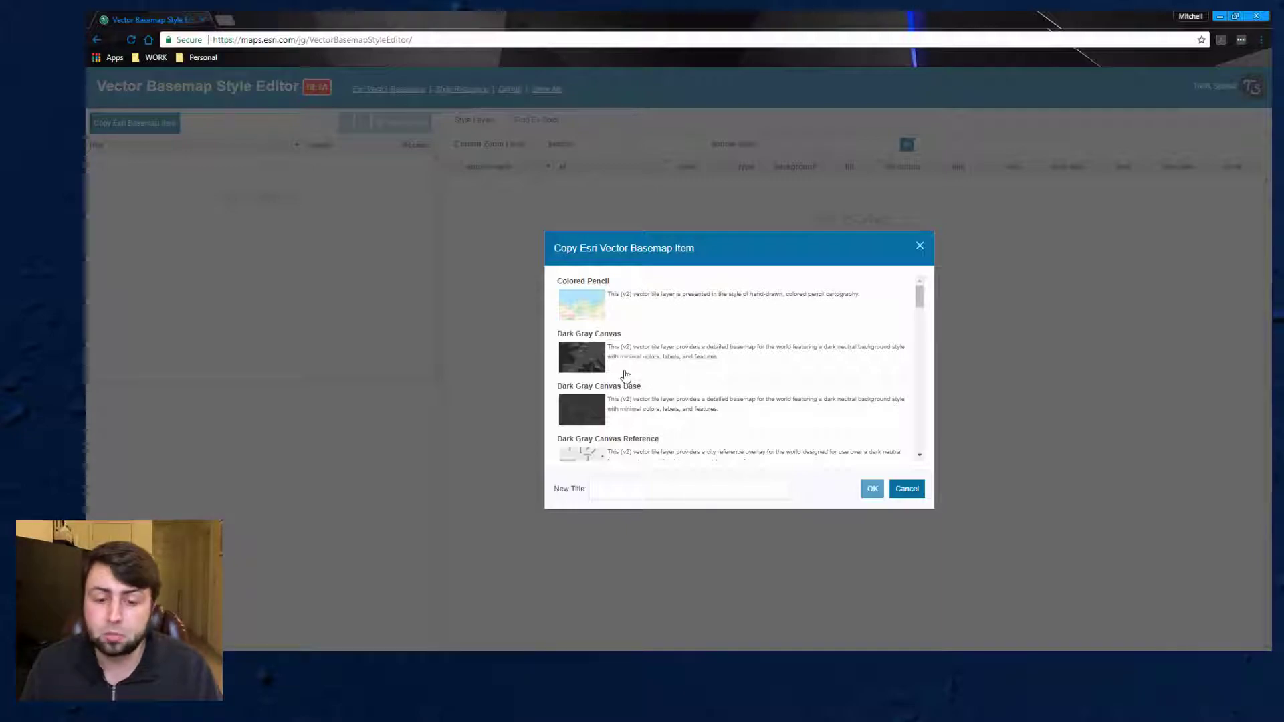
{"action": "scroll", "coordinate": [616, 355], "scroll_direction": "down", "scroll_amount": 1}
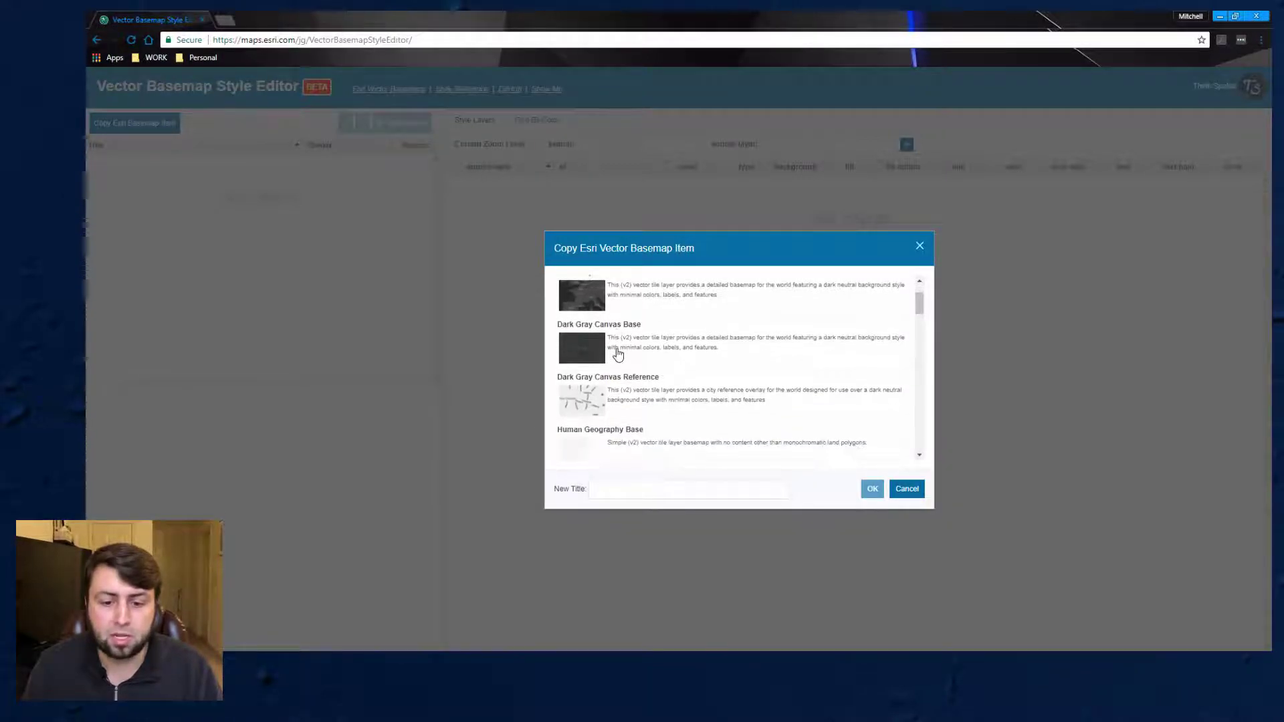
{"action": "scroll", "coordinate": [616, 354], "scroll_direction": "down", "scroll_amount": 7}
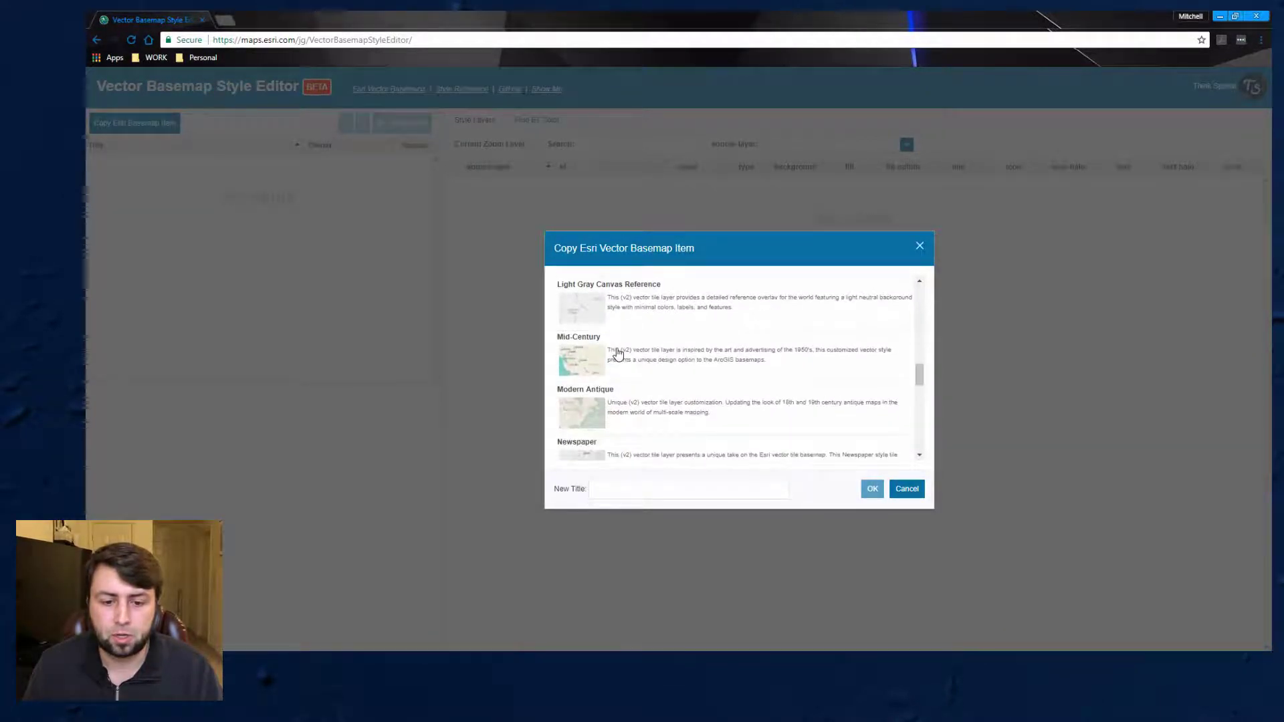
{"action": "scroll", "coordinate": [616, 355], "scroll_direction": "down", "scroll_amount": 3}
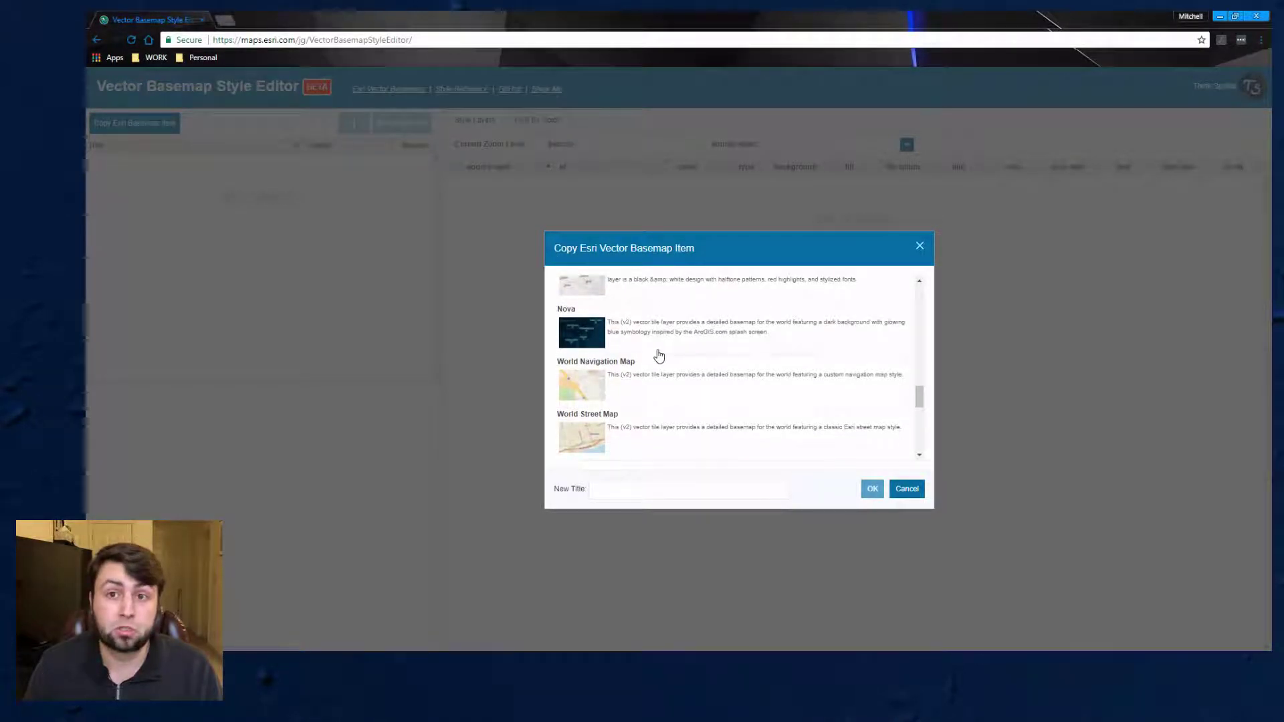
{"action": "scroll", "coordinate": [659, 356], "scroll_direction": "up", "scroll_amount": 8}
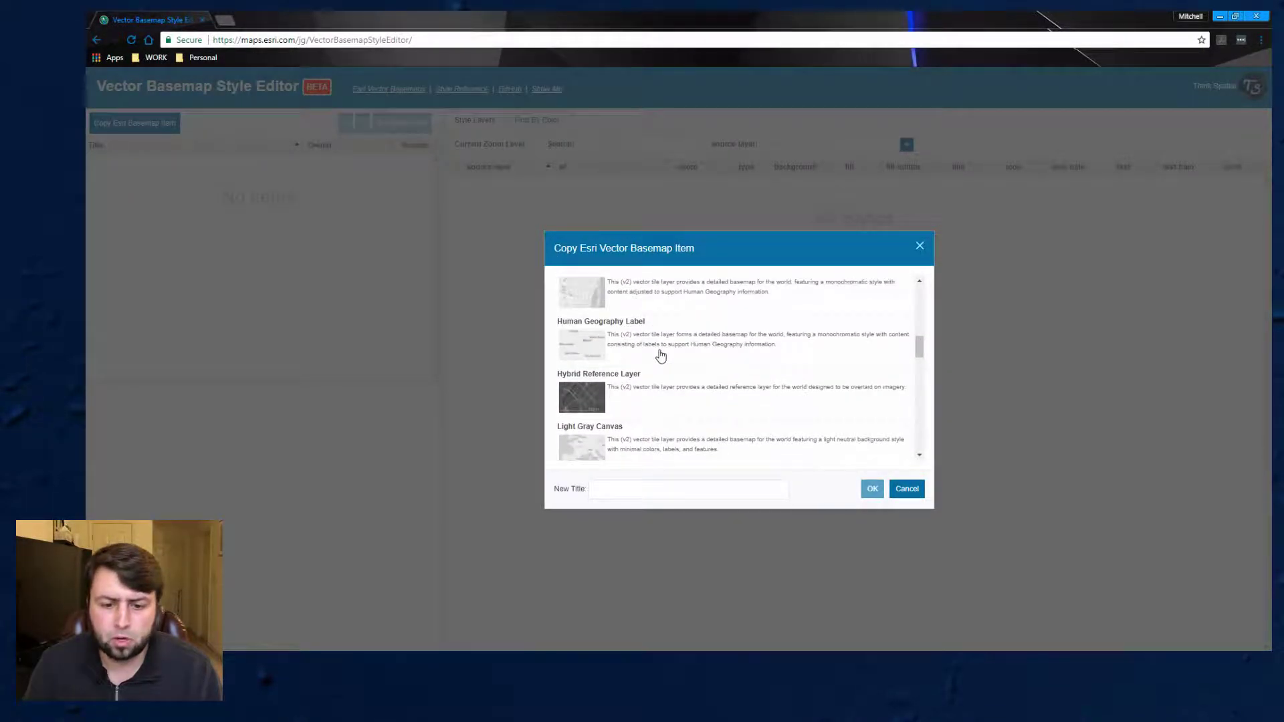
{"action": "scroll", "coordinate": [622, 371], "scroll_direction": "down", "scroll_amount": 1}
{"action": "left_click", "coordinate": [587, 386]}
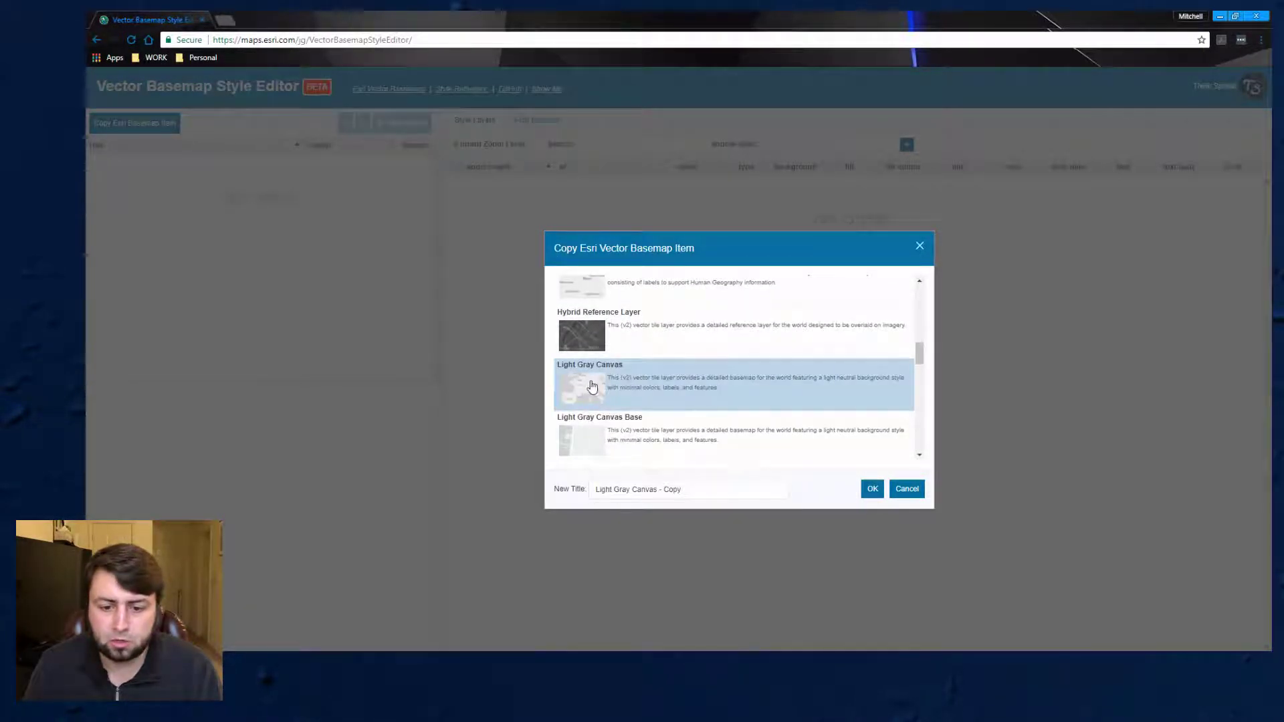
{"action": "left_click", "coordinate": [873, 489]}
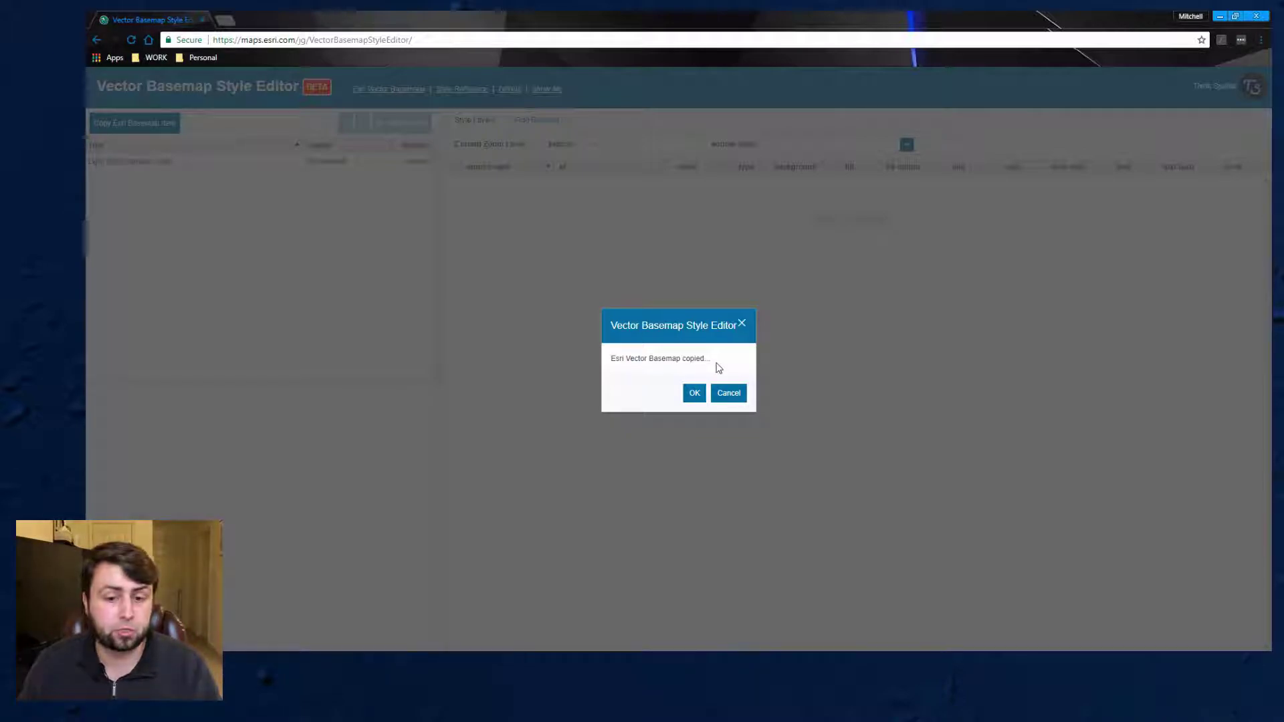
Dismiss the copy confirmation and load the style layers of Light Gray Canvas - Copy.
{"action": "left_click", "coordinate": [695, 393]}
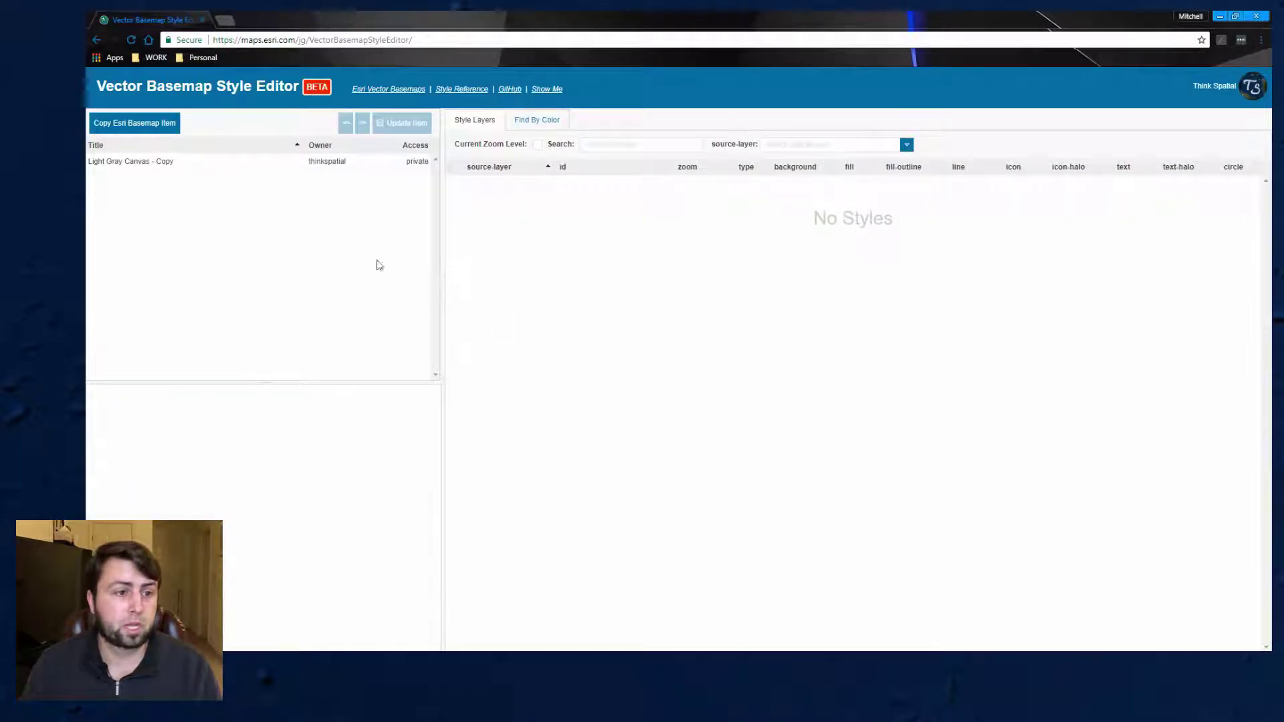
{"action": "mouse_move", "coordinate": [143, 165]}
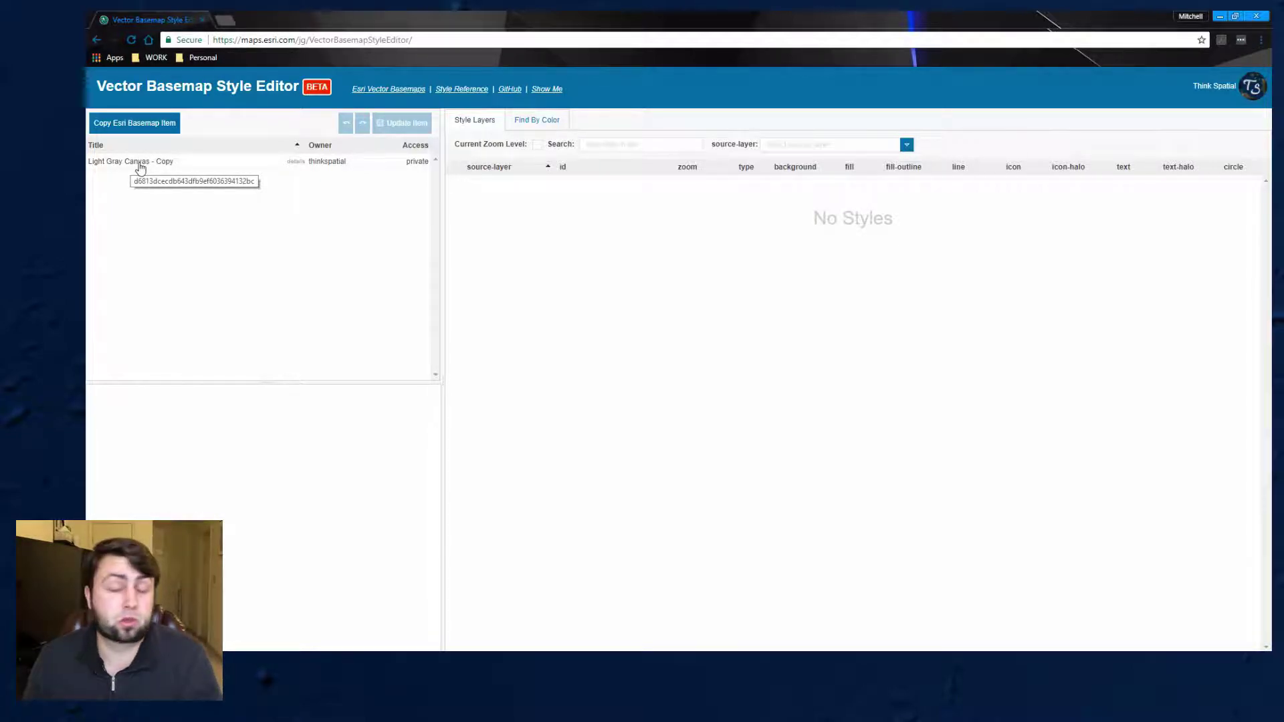
{"action": "left_click", "coordinate": [140, 164]}
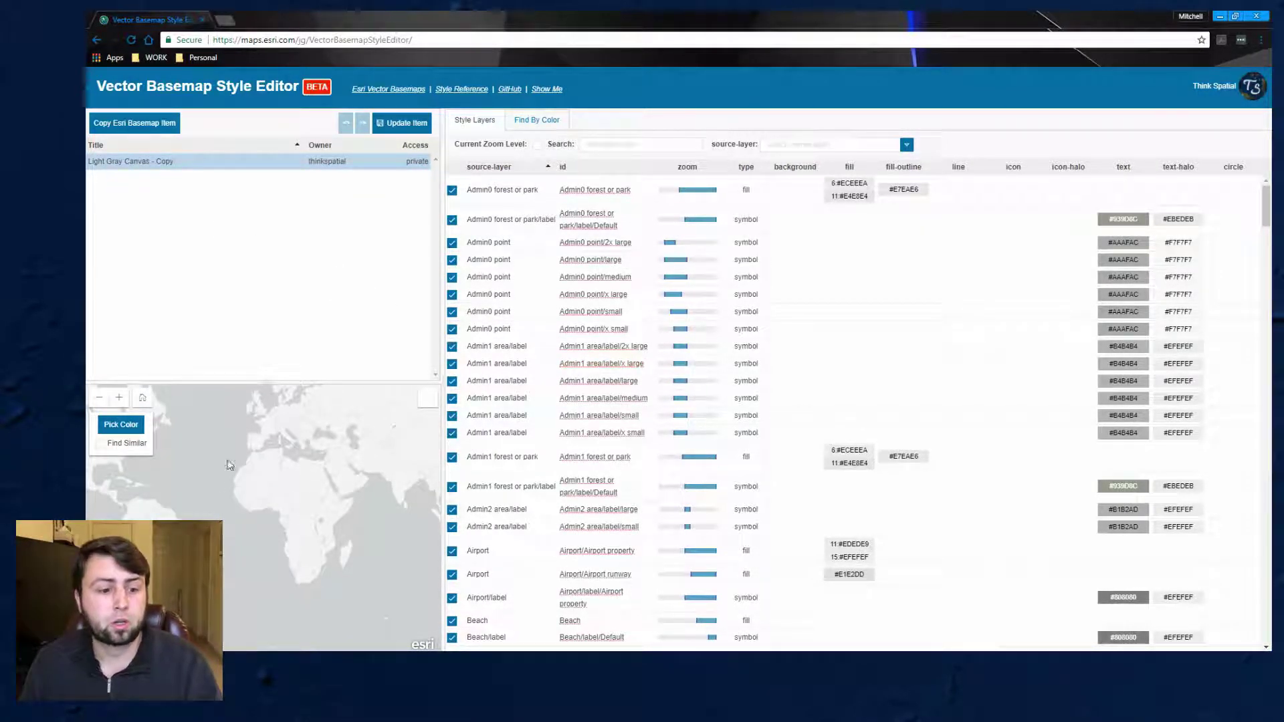
Pan and zoom the preview to the central US, then hide the Admin0 point/large layer.
{"action": "scroll", "coordinate": [267, 481], "scroll_direction": "up", "scroll_amount": 5}
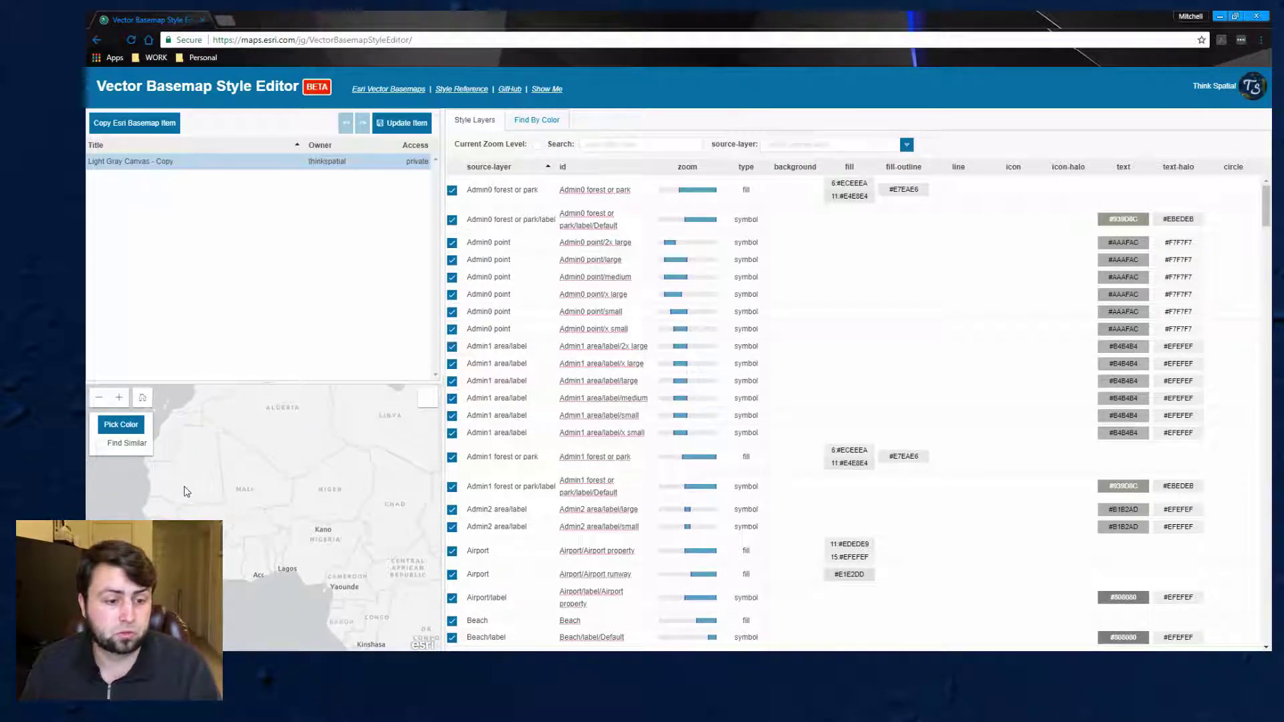
{"action": "left_click_drag", "start_coordinate": [314, 493], "coordinate": [292, 459]}
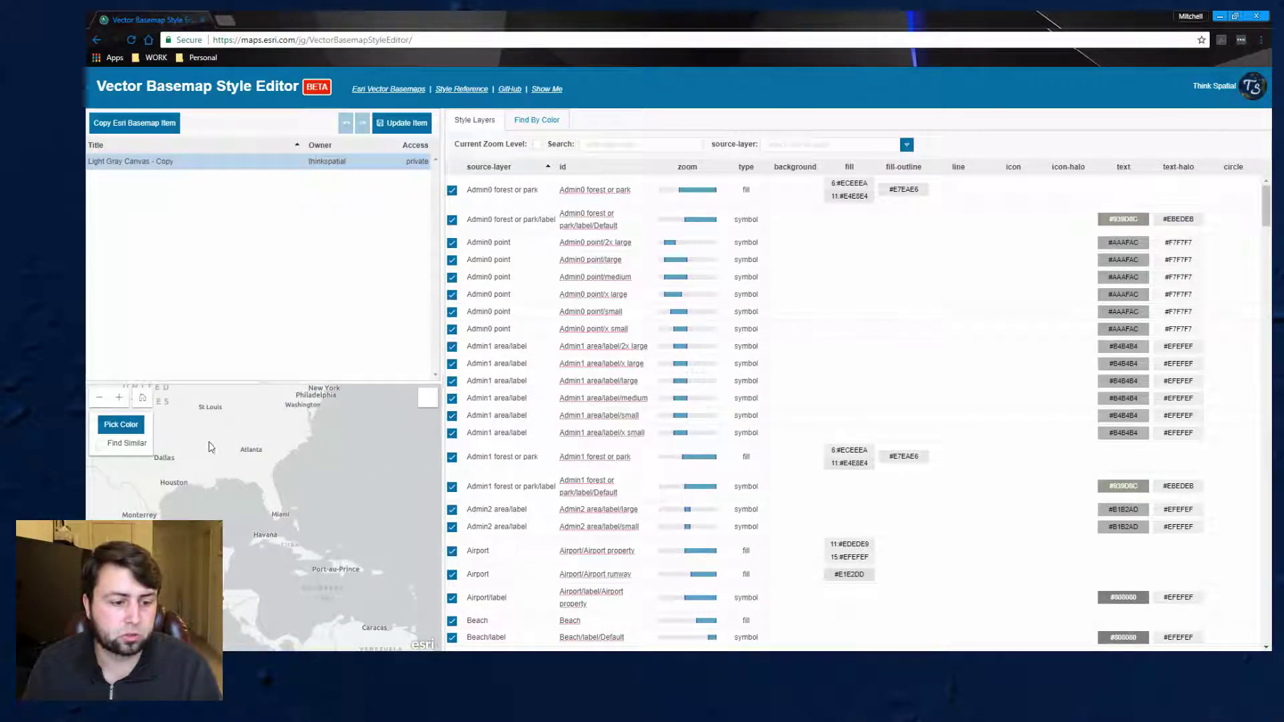
{"action": "left_click_drag", "start_coordinate": [211, 447], "coordinate": [314, 495]}
{"action": "scroll", "coordinate": [261, 485], "scroll_direction": "up", "scroll_amount": 1}
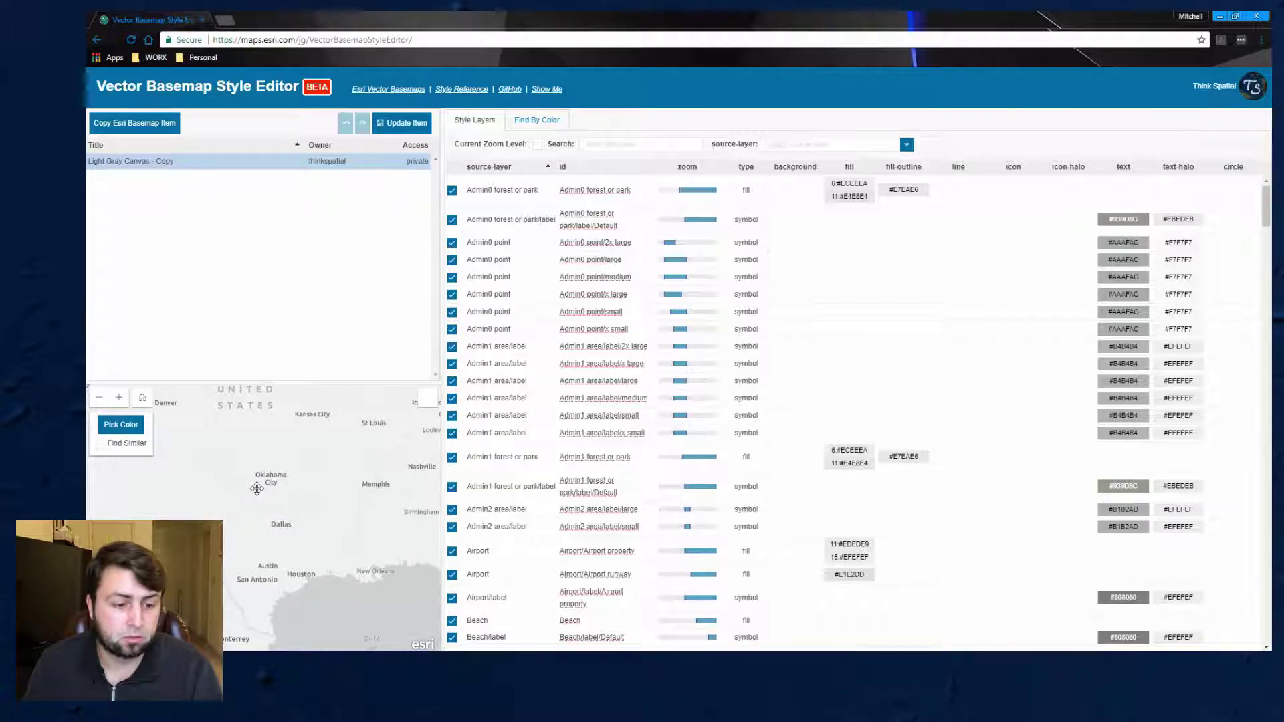
{"action": "scroll", "coordinate": [257, 488], "scroll_direction": "up", "scroll_amount": 1}
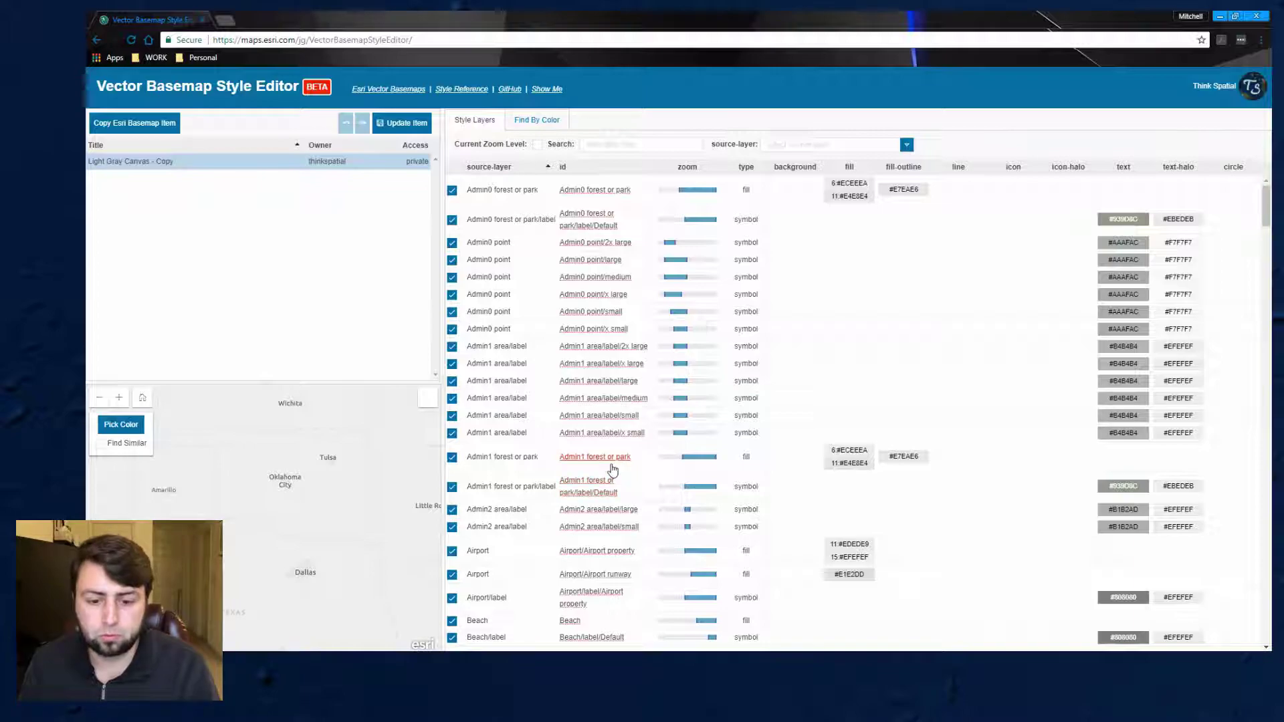
{"action": "scroll", "coordinate": [622, 425], "scroll_direction": "down", "scroll_amount": 3}
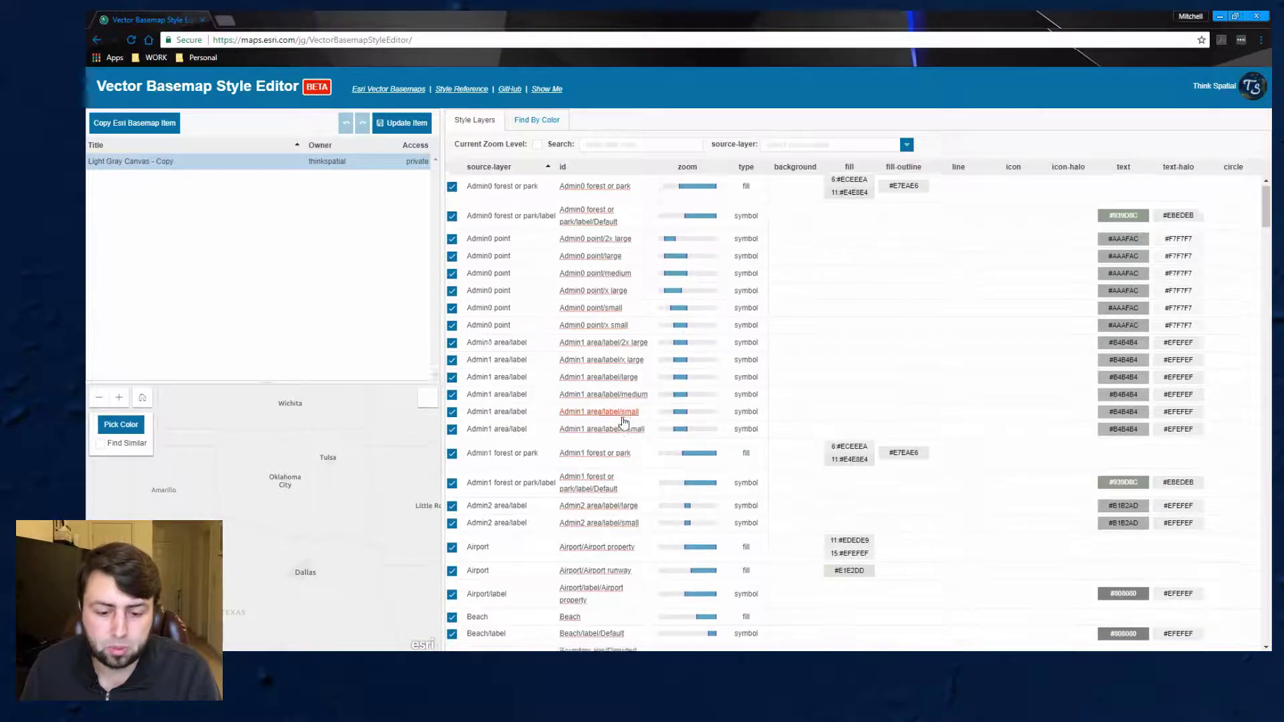
{"action": "scroll", "coordinate": [623, 422], "scroll_direction": "down", "scroll_amount": 4}
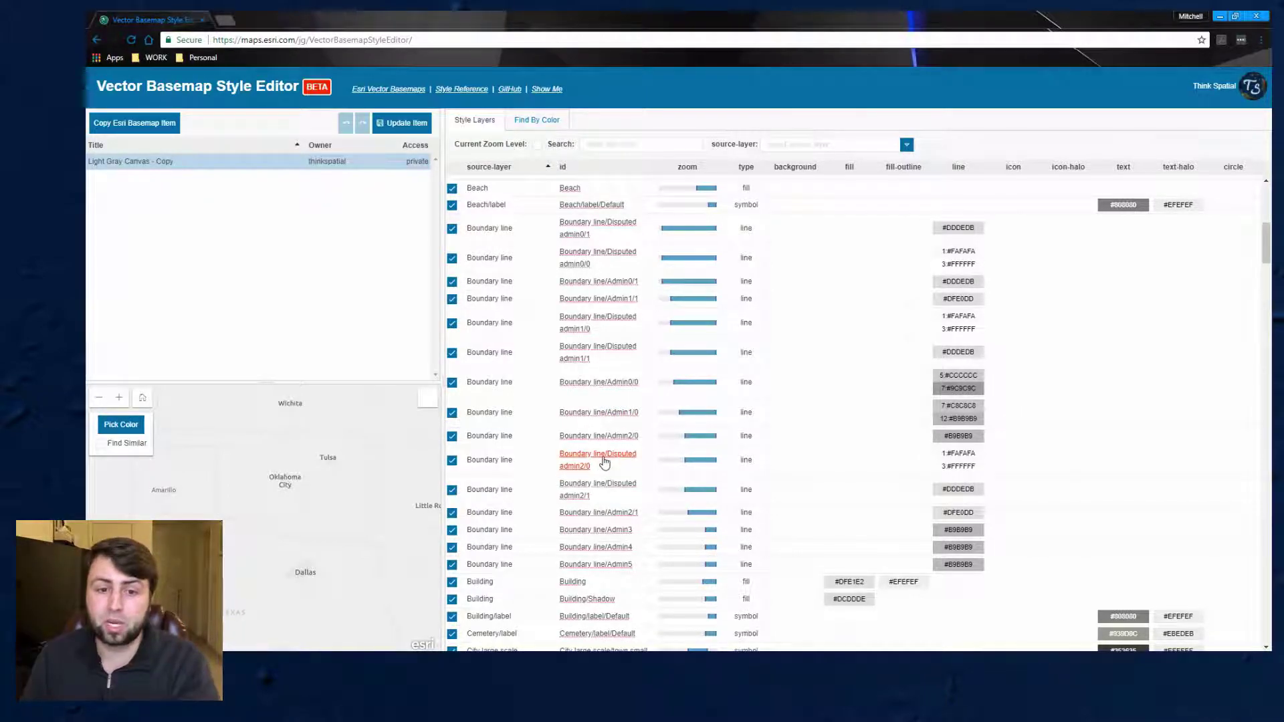
{"action": "scroll", "coordinate": [602, 482], "scroll_direction": "up", "scroll_amount": 7}
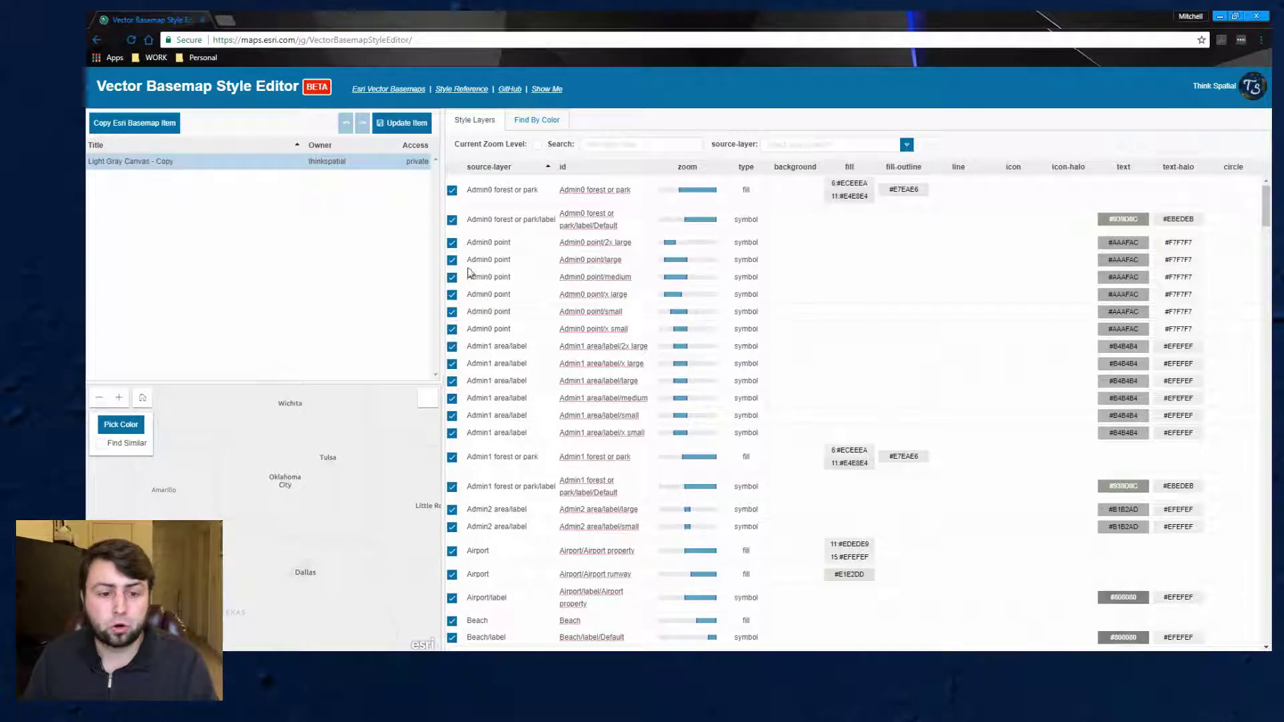
{"action": "left_click", "coordinate": [452, 260]}
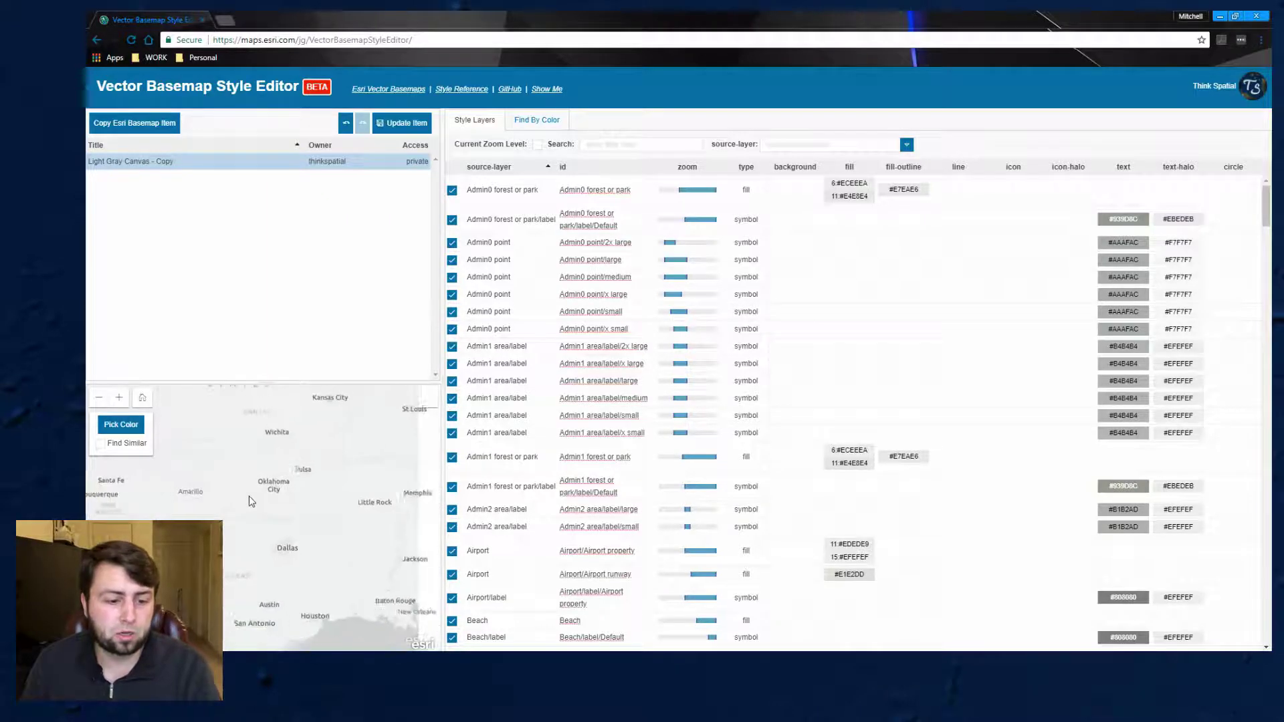
Recolour the background layer light blue #79D0E6 and pan the preview to check the cyan water.
{"action": "scroll", "coordinate": [249, 495], "scroll_direction": "up", "scroll_amount": 2}
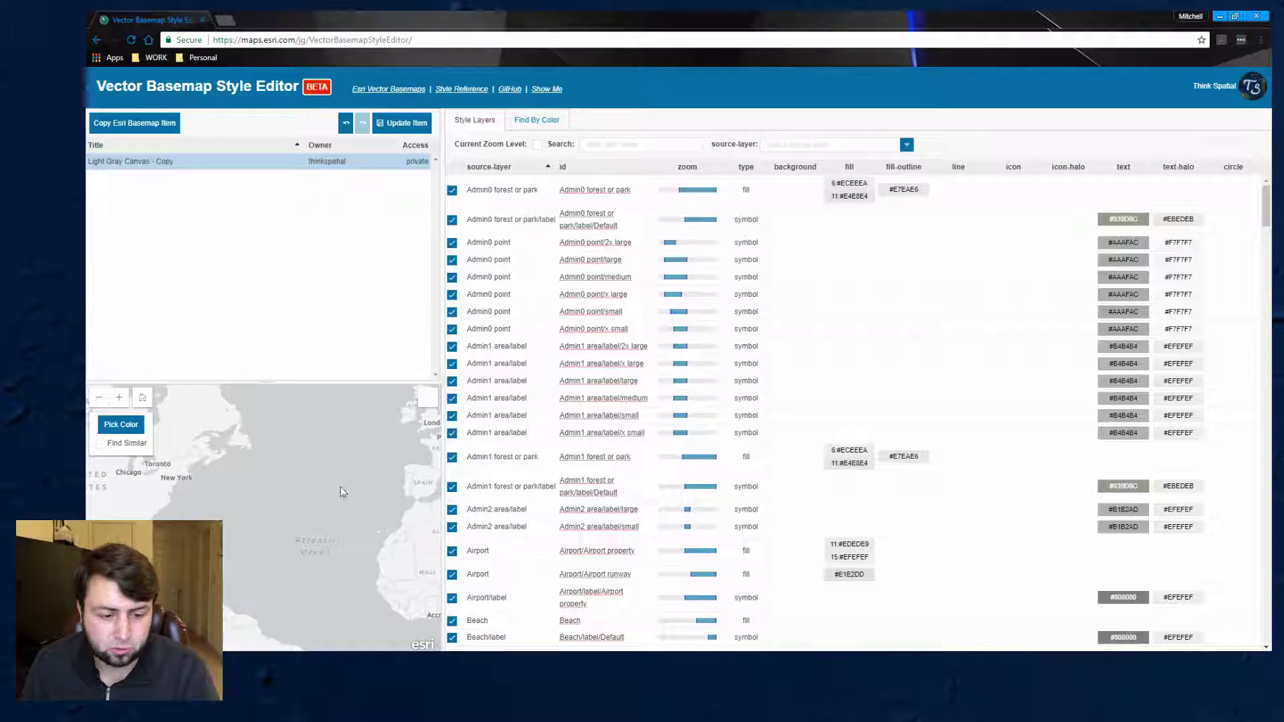
{"action": "left_click_drag", "start_coordinate": [1266, 201], "coordinate": [1266, 619]}
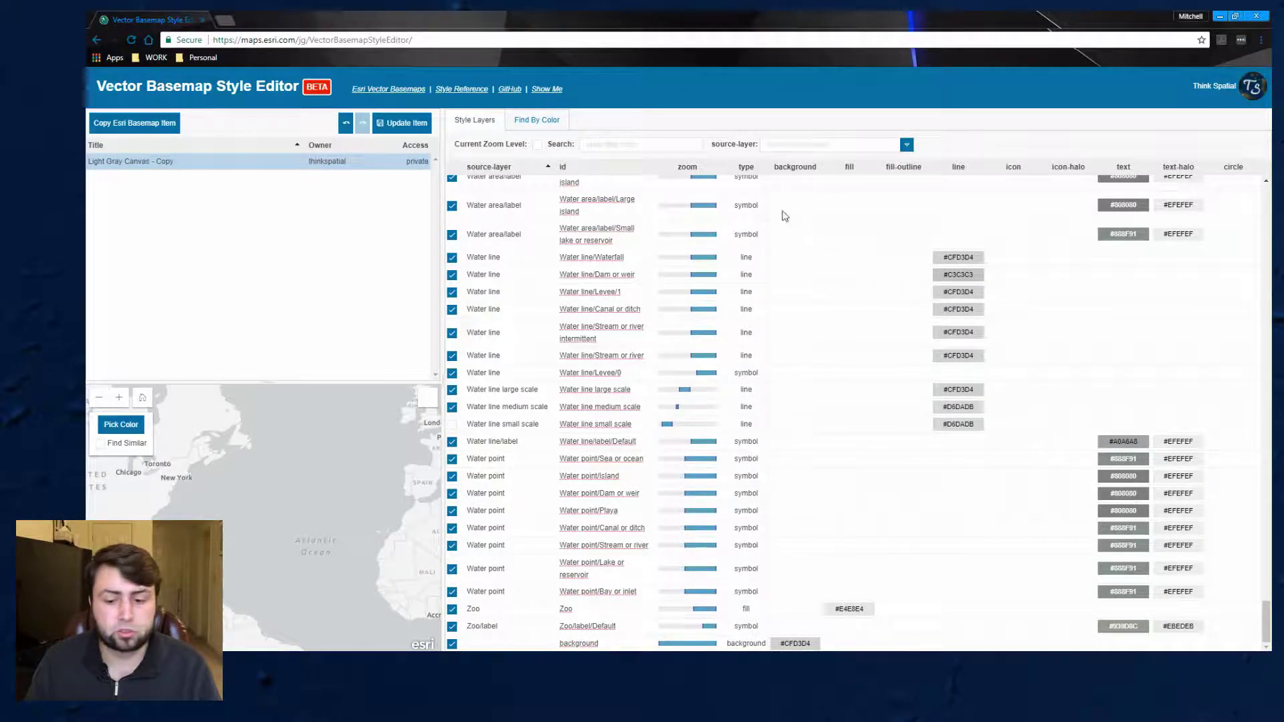
{"action": "left_click", "coordinate": [796, 643]}
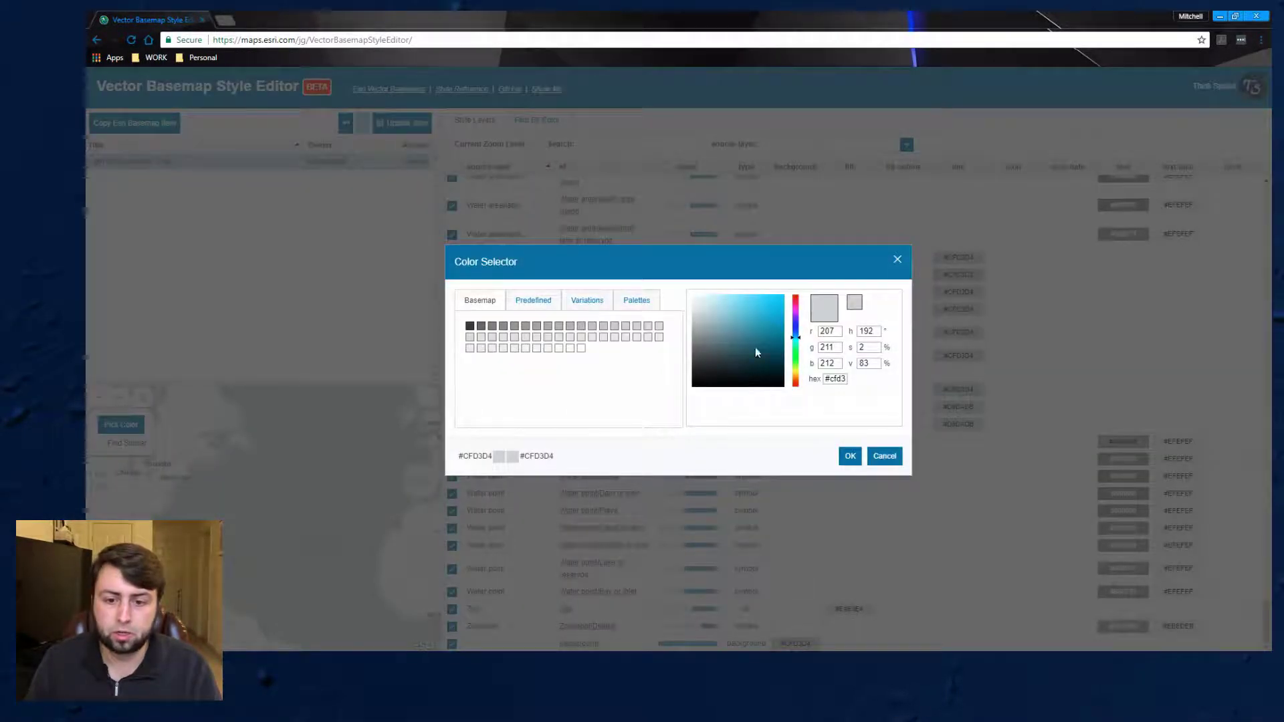
{"action": "left_click", "coordinate": [732, 305]}
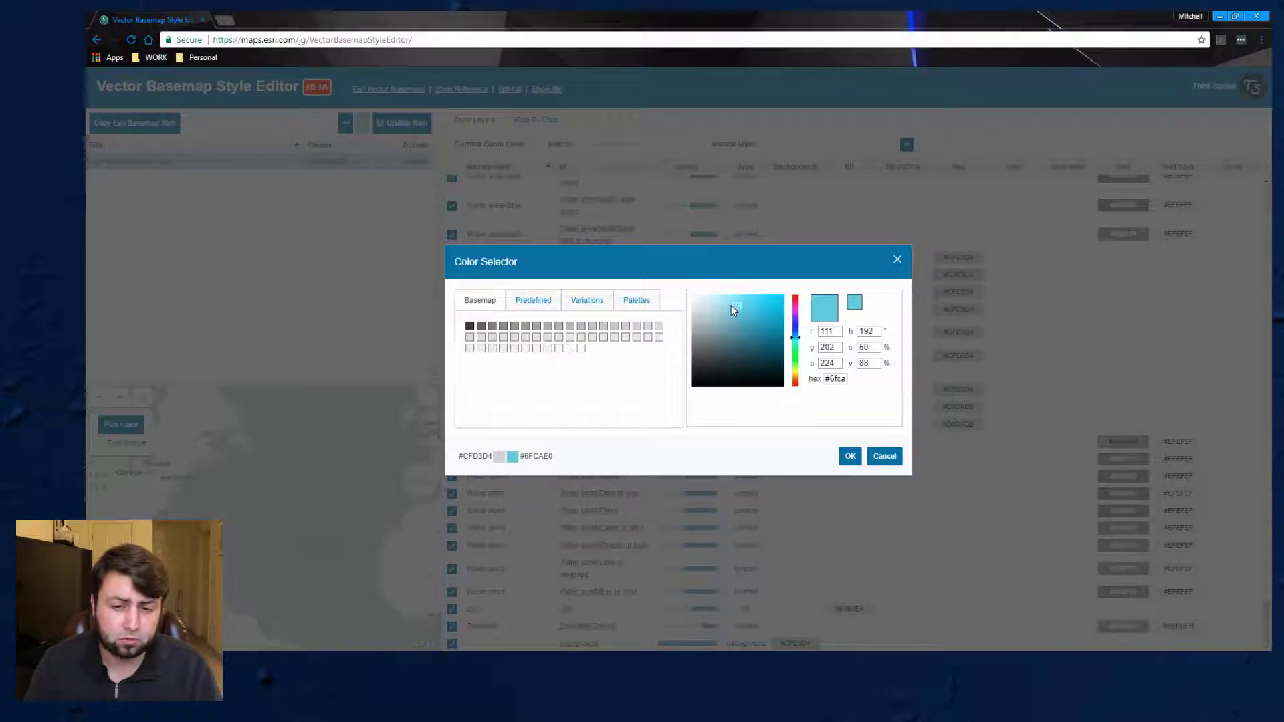
{"action": "left_click", "coordinate": [736, 304]}
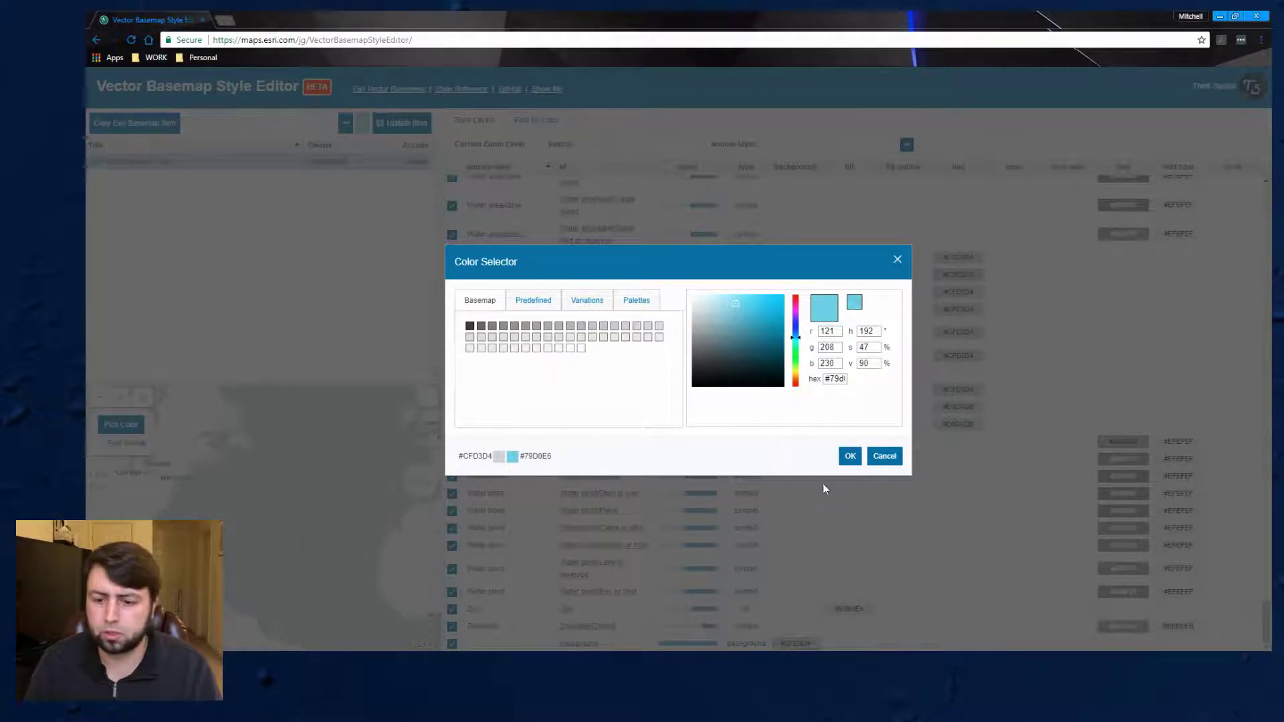
{"action": "left_click", "coordinate": [849, 458]}
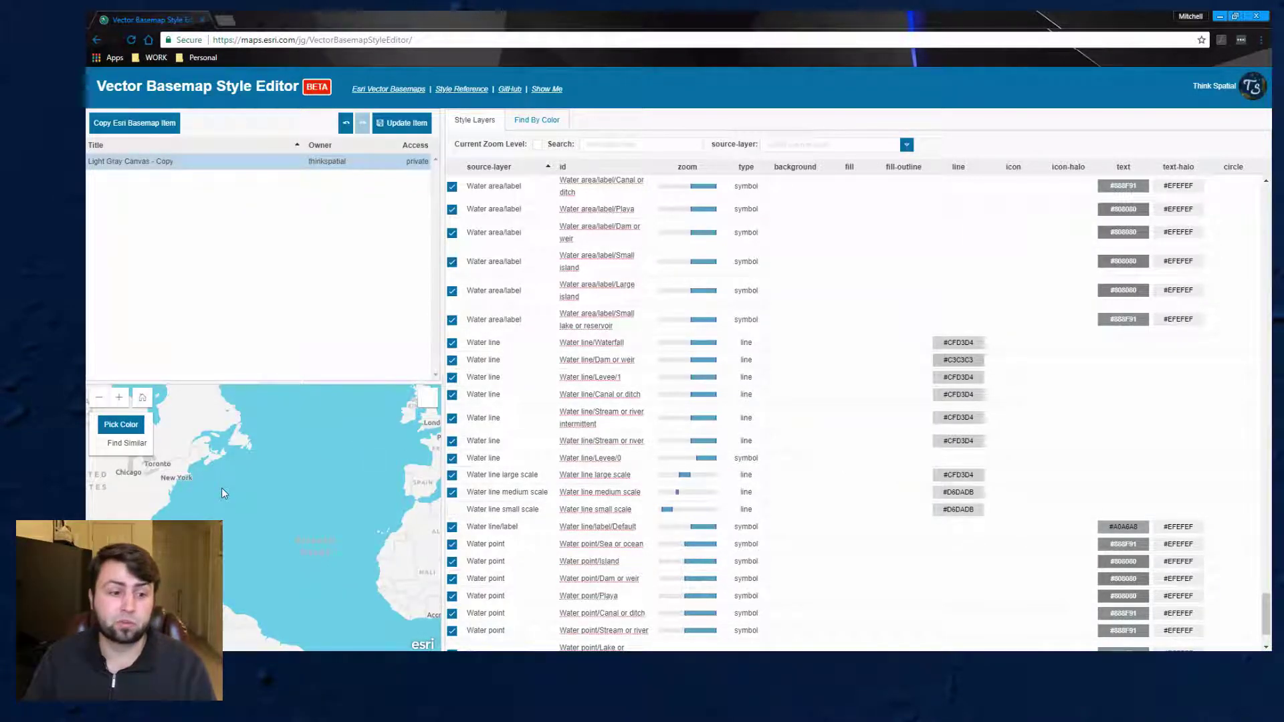
{"action": "left_click_drag", "start_coordinate": [214, 493], "coordinate": [318, 491]}
{"action": "scroll", "coordinate": [318, 491], "scroll_direction": "up", "scroll_amount": 1}
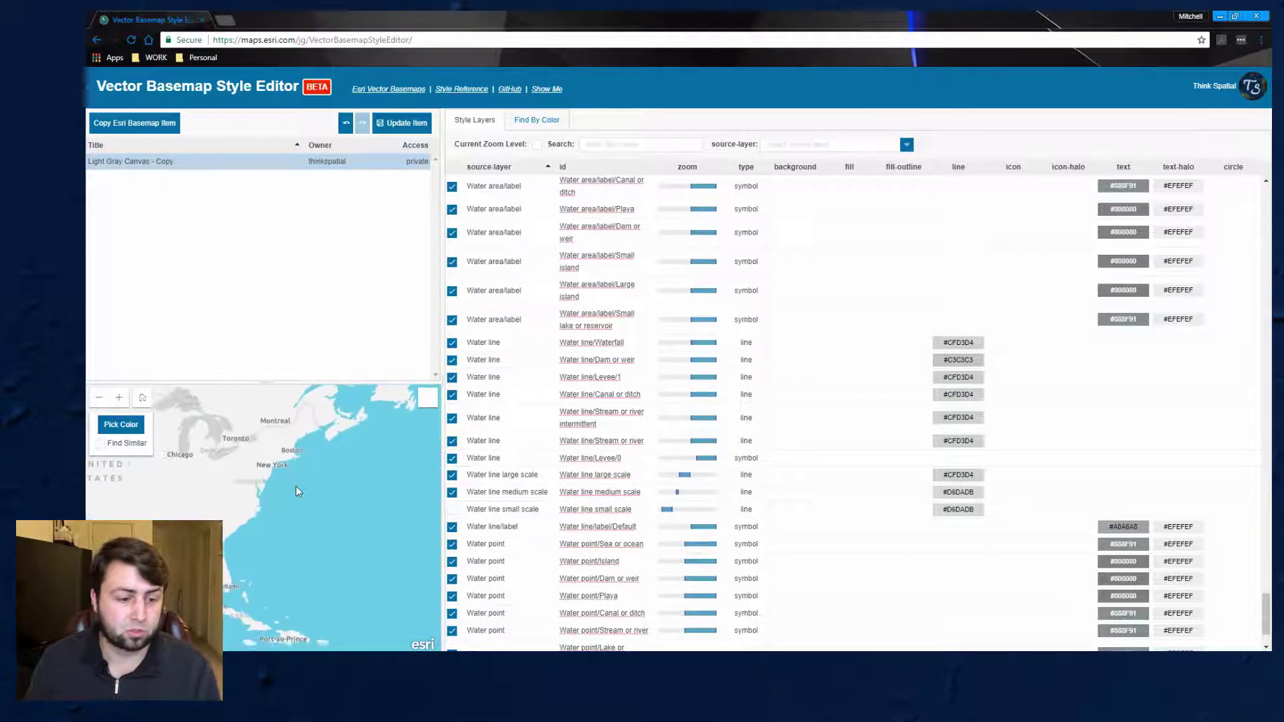
{"action": "scroll", "coordinate": [507, 501], "scroll_direction": "down", "scroll_amount": 2}
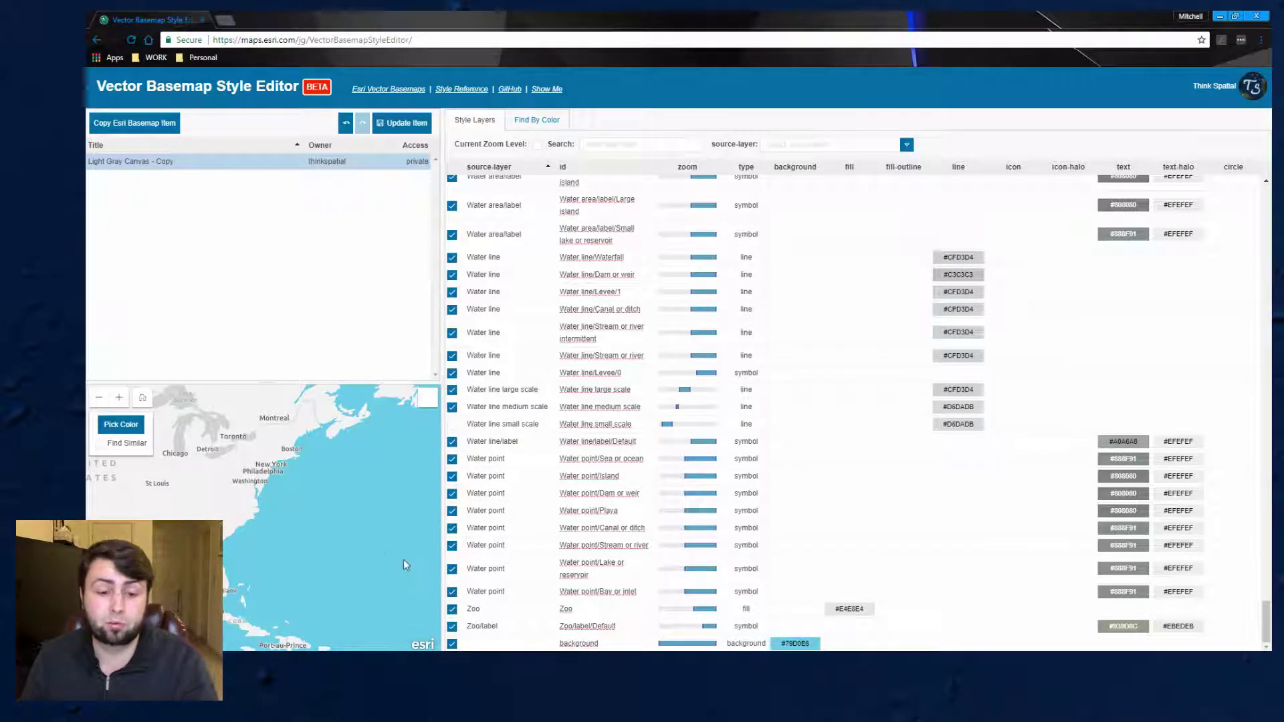
{"action": "left_click", "coordinate": [579, 644]}
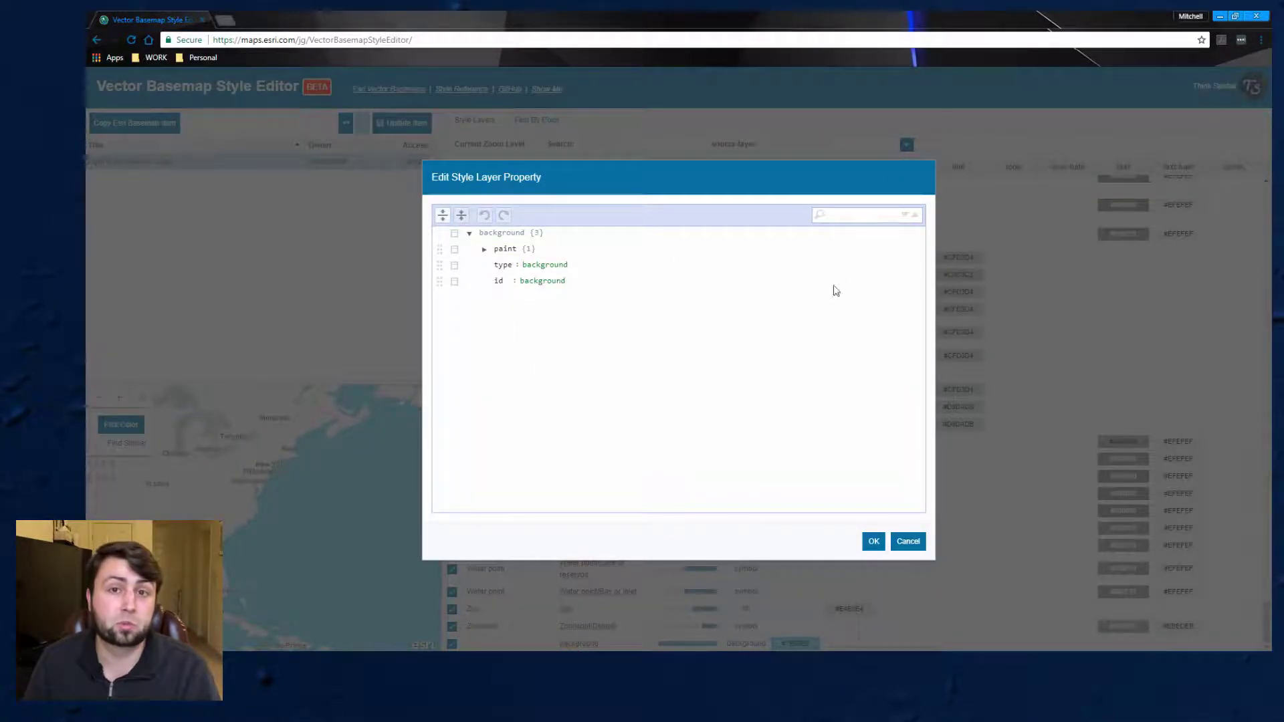
{"action": "left_click", "coordinate": [872, 540]}
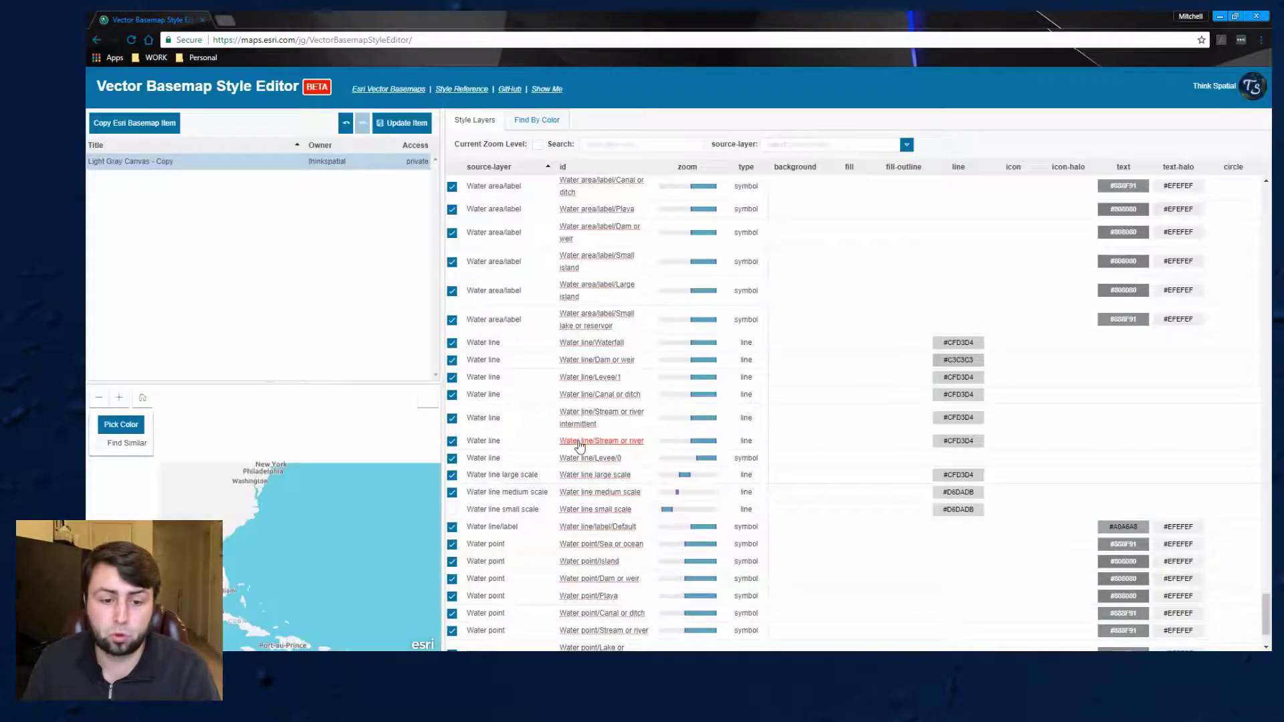
{"action": "left_click", "coordinate": [587, 365]}
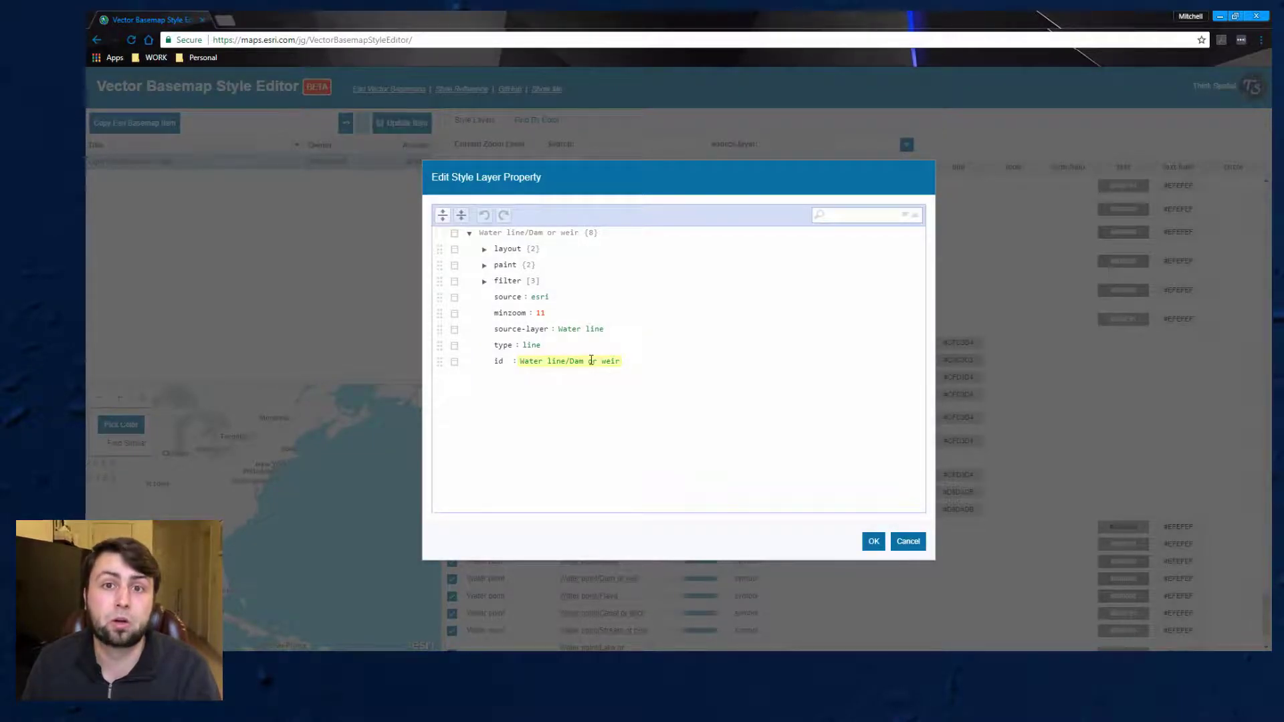
{"action": "left_click", "coordinate": [874, 541]}
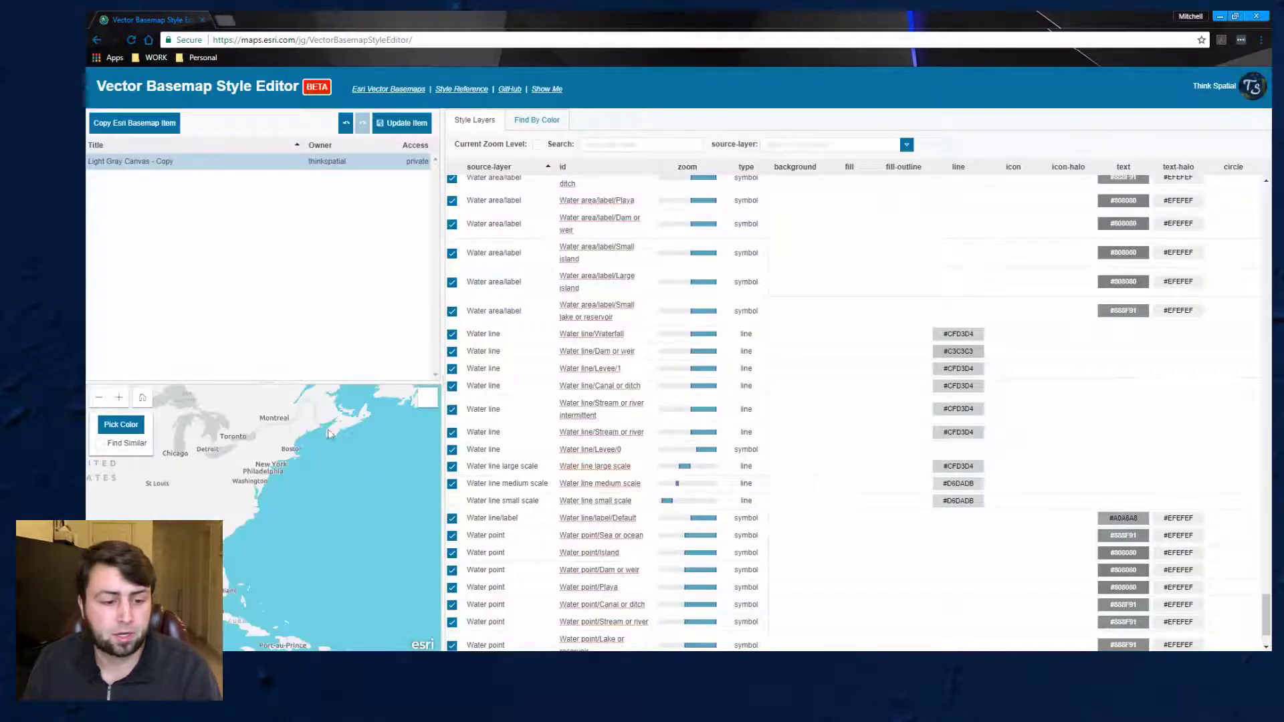
{"action": "left_click_drag", "start_coordinate": [278, 520], "coordinate": [376, 501]}
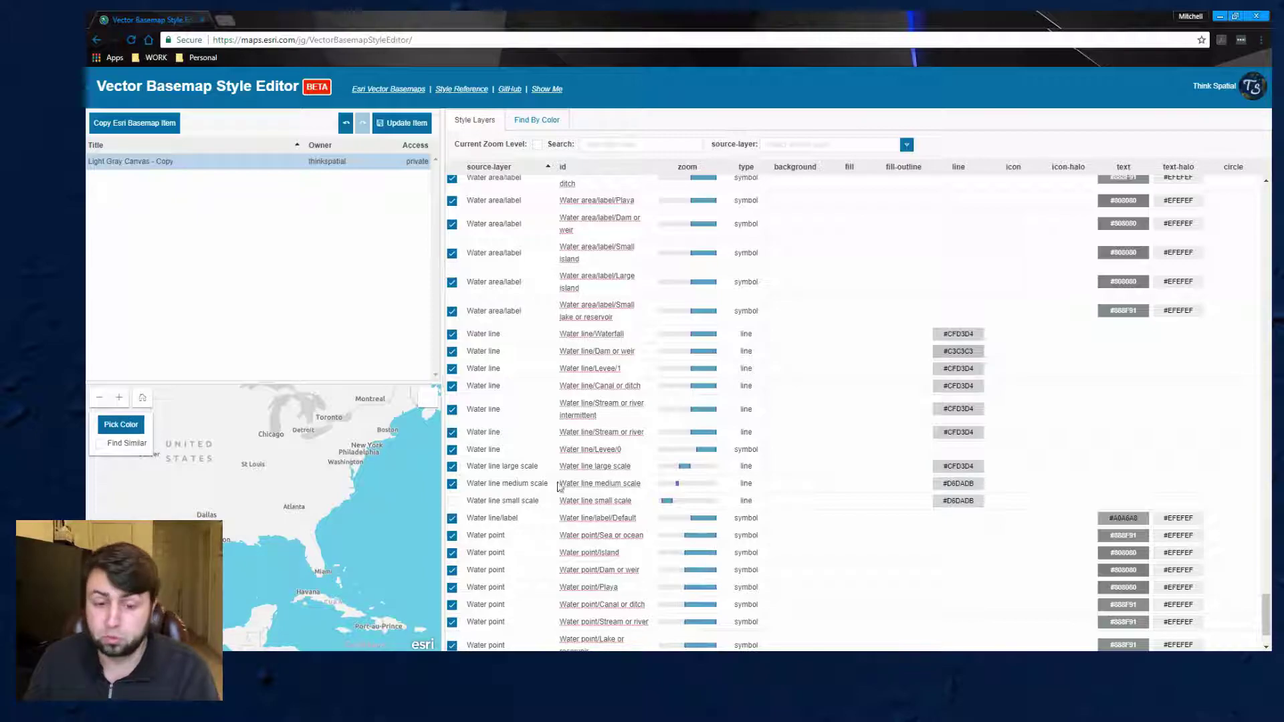
Zoom and pan the map preview to centre on Oklahoma City.
{"action": "scroll", "coordinate": [614, 484], "scroll_direction": "up", "scroll_amount": 1}
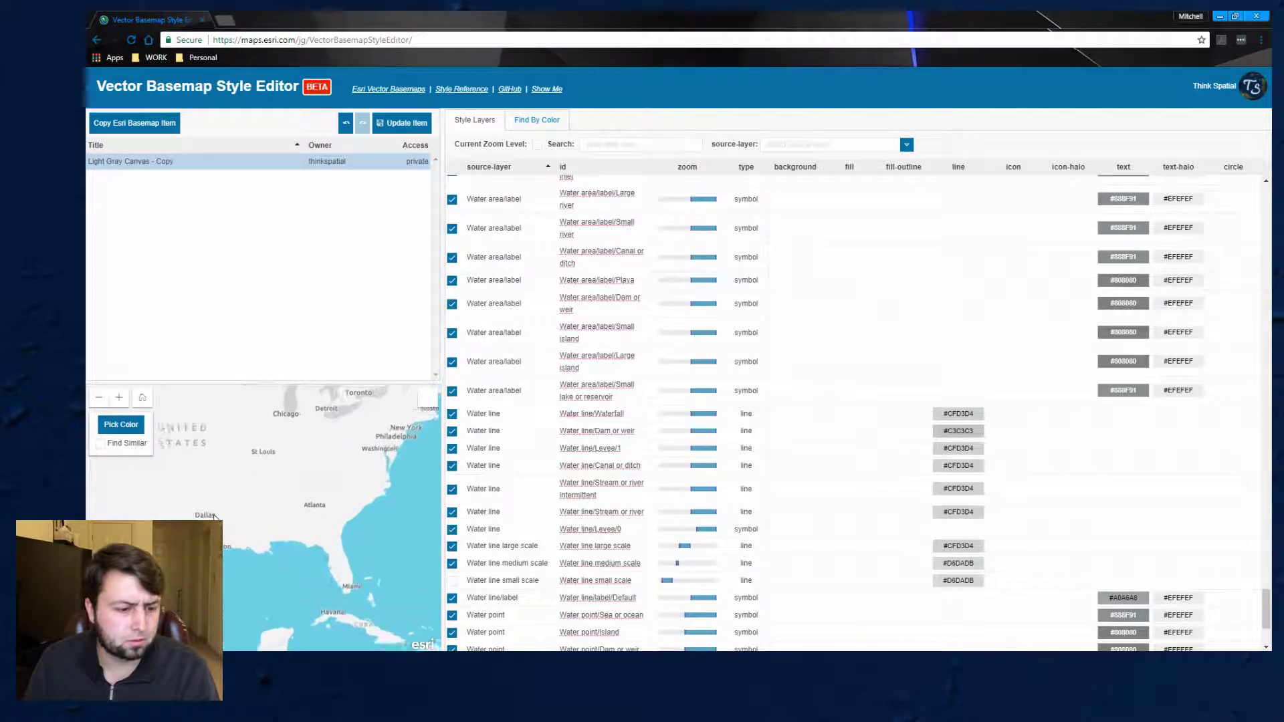
{"action": "scroll", "coordinate": [214, 516], "scroll_direction": "up", "scroll_amount": 3}
{"action": "left_click_drag", "start_coordinate": [214, 491], "coordinate": [364, 541]}
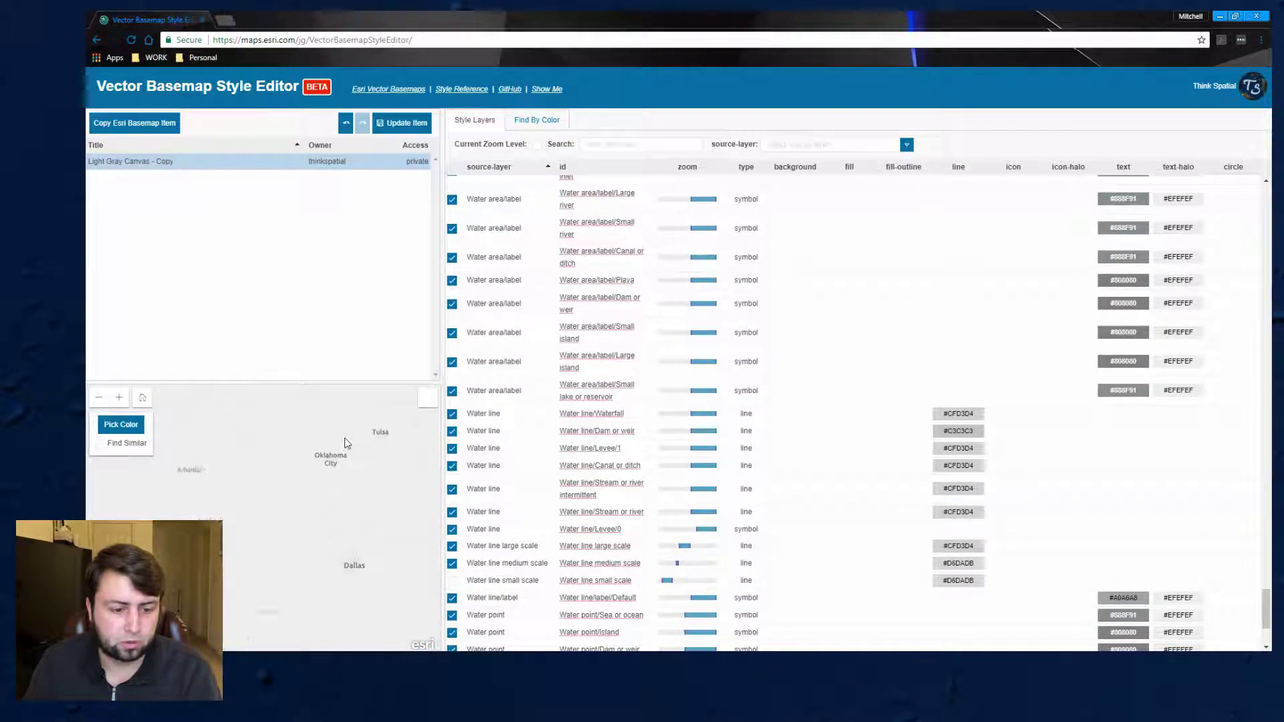
{"action": "left_click_drag", "start_coordinate": [347, 443], "coordinate": [313, 501]}
{"action": "scroll", "coordinate": [297, 520], "scroll_direction": "up", "scroll_amount": 2}
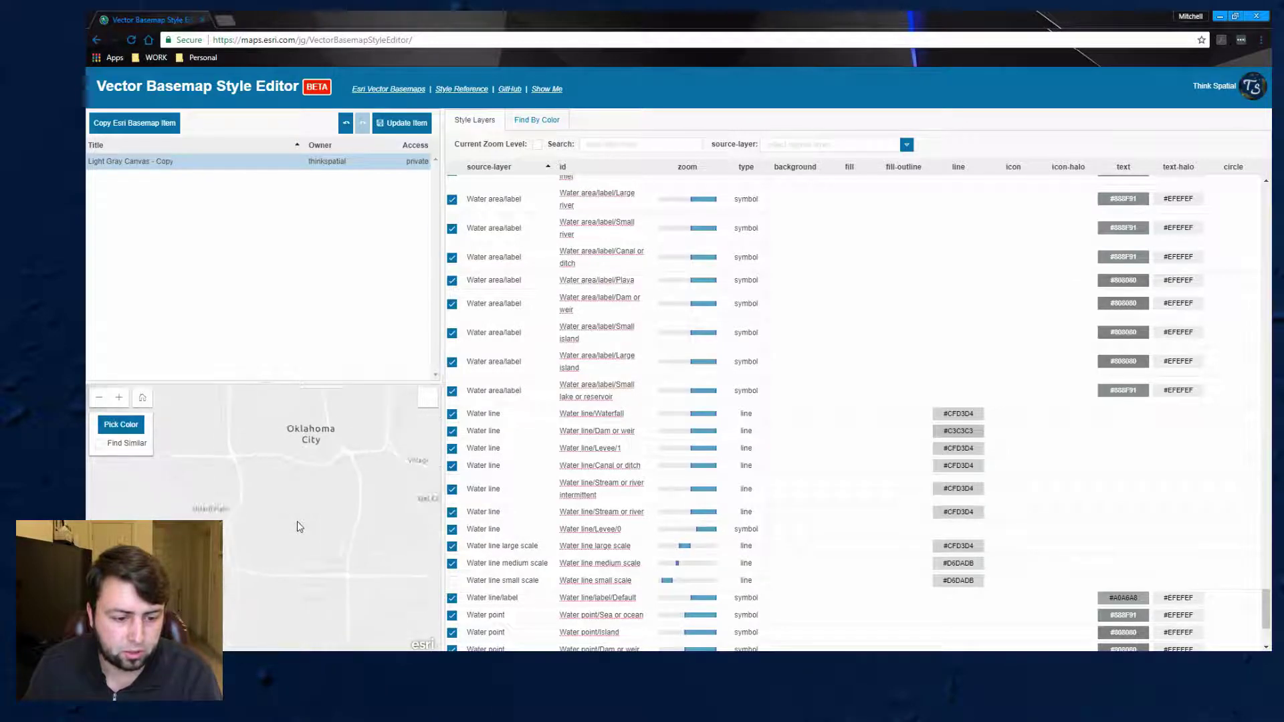
{"action": "scroll", "coordinate": [297, 527], "scroll_direction": "up", "scroll_amount": 3}
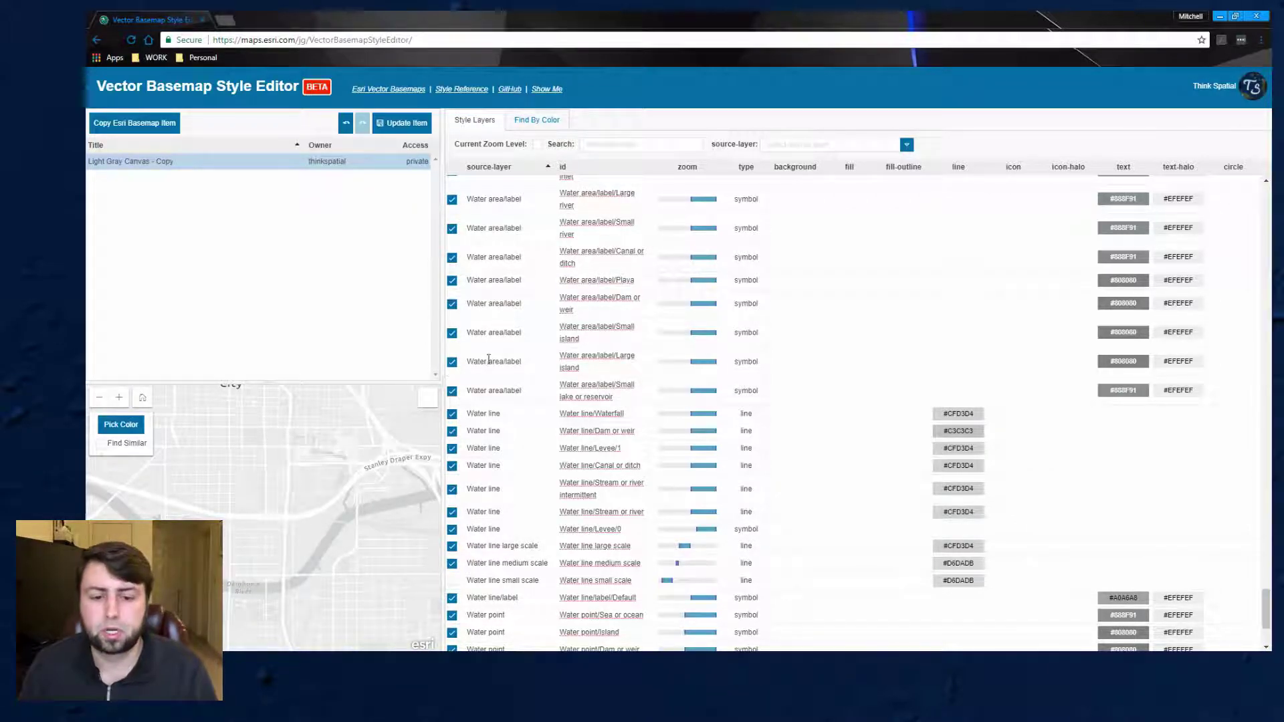
Scroll the Style Layers table up to the Railroad rows.
{"action": "scroll", "coordinate": [489, 359], "scroll_direction": "up", "scroll_amount": 7}
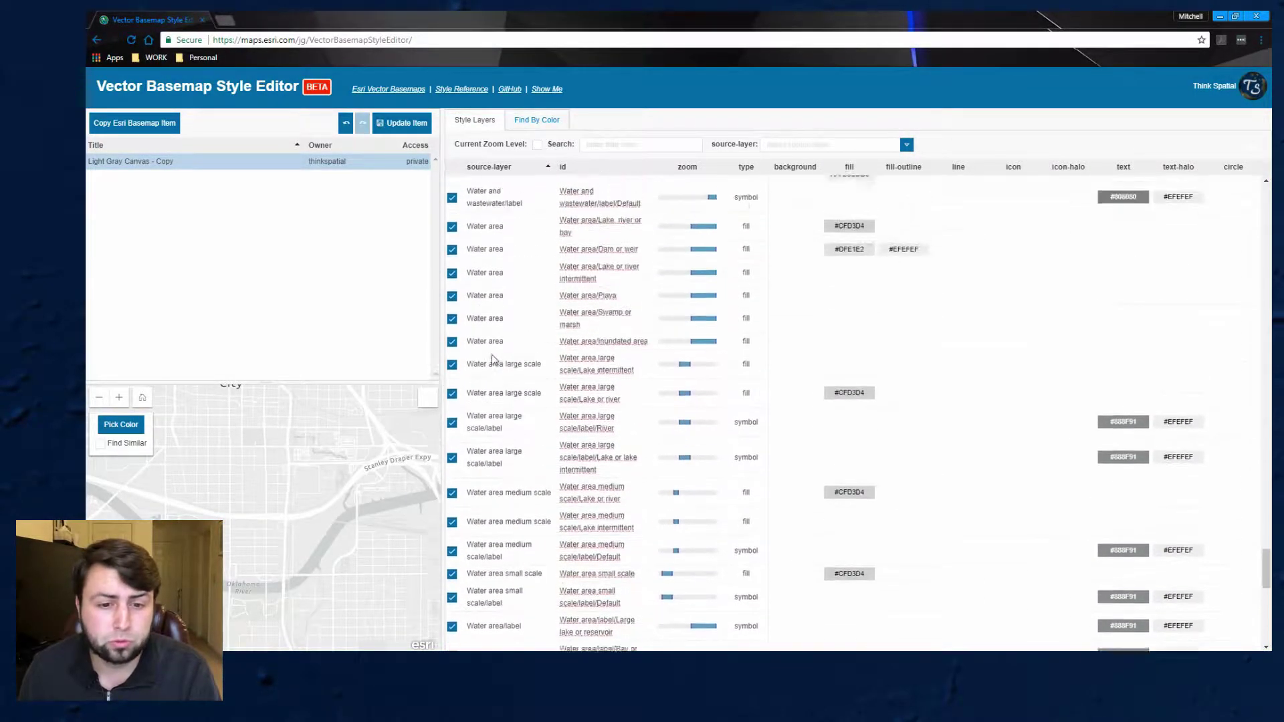
{"action": "scroll", "coordinate": [492, 359], "scroll_direction": "up", "scroll_amount": 10}
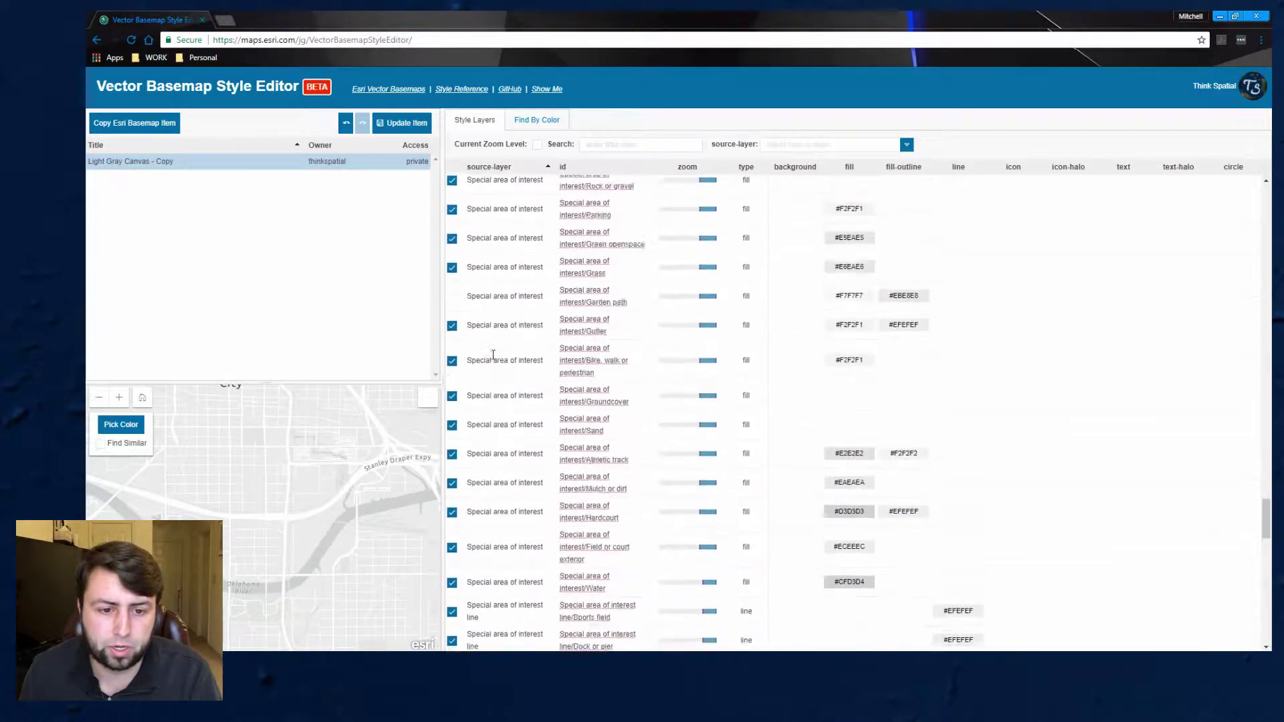
{"action": "scroll", "coordinate": [493, 354], "scroll_direction": "up", "scroll_amount": 10}
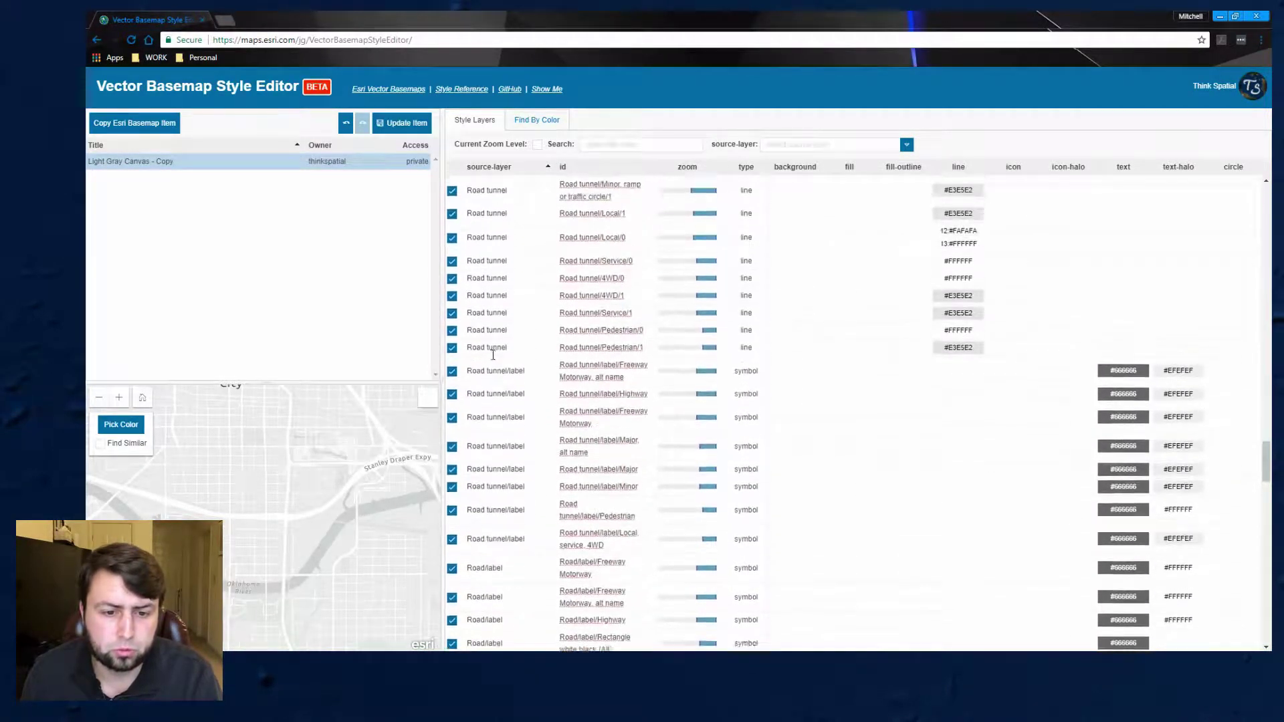
{"action": "scroll", "coordinate": [493, 357], "scroll_direction": "up", "scroll_amount": 10}
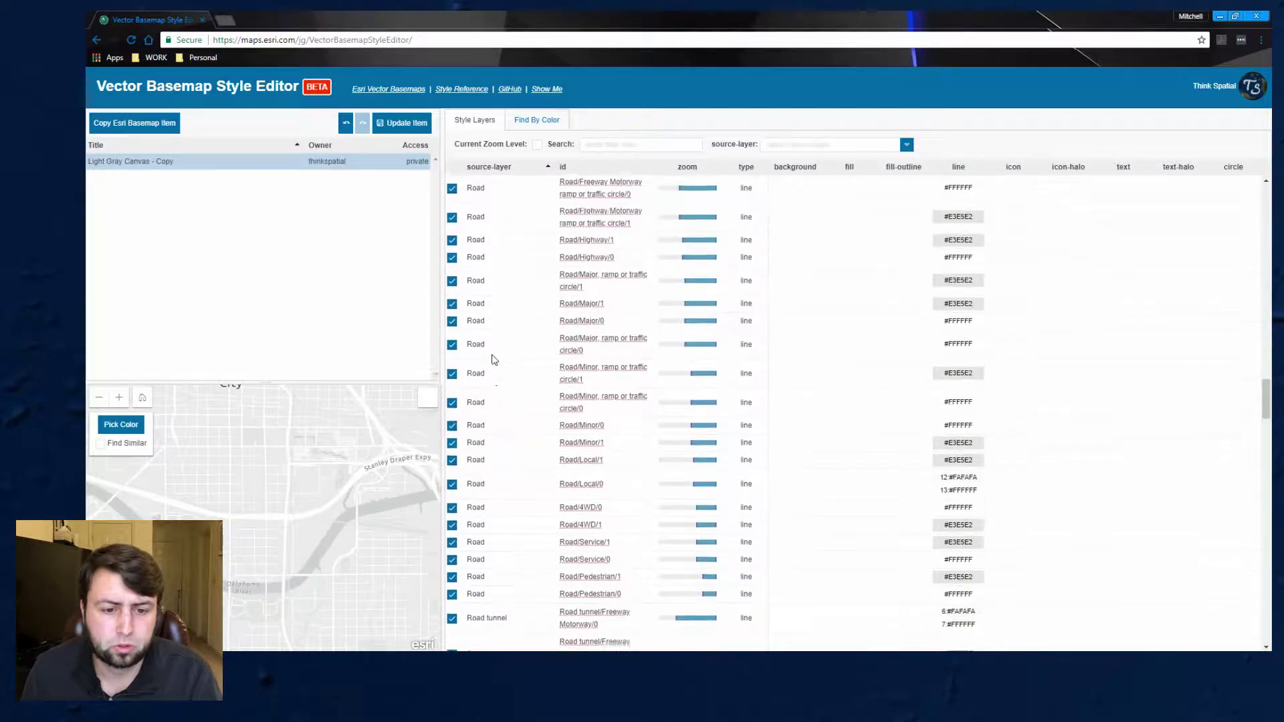
{"action": "scroll", "coordinate": [493, 360], "scroll_direction": "up", "scroll_amount": 5}
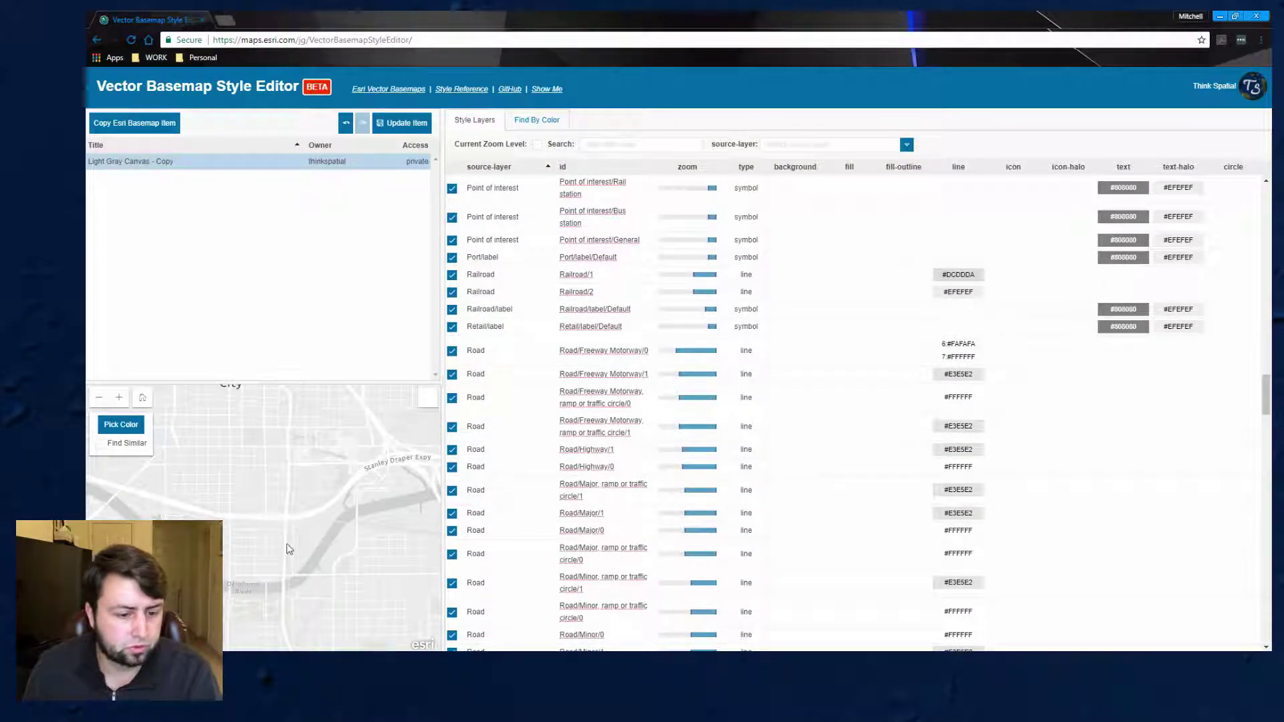
{"action": "scroll", "coordinate": [237, 521], "scroll_direction": "down", "scroll_amount": 3}
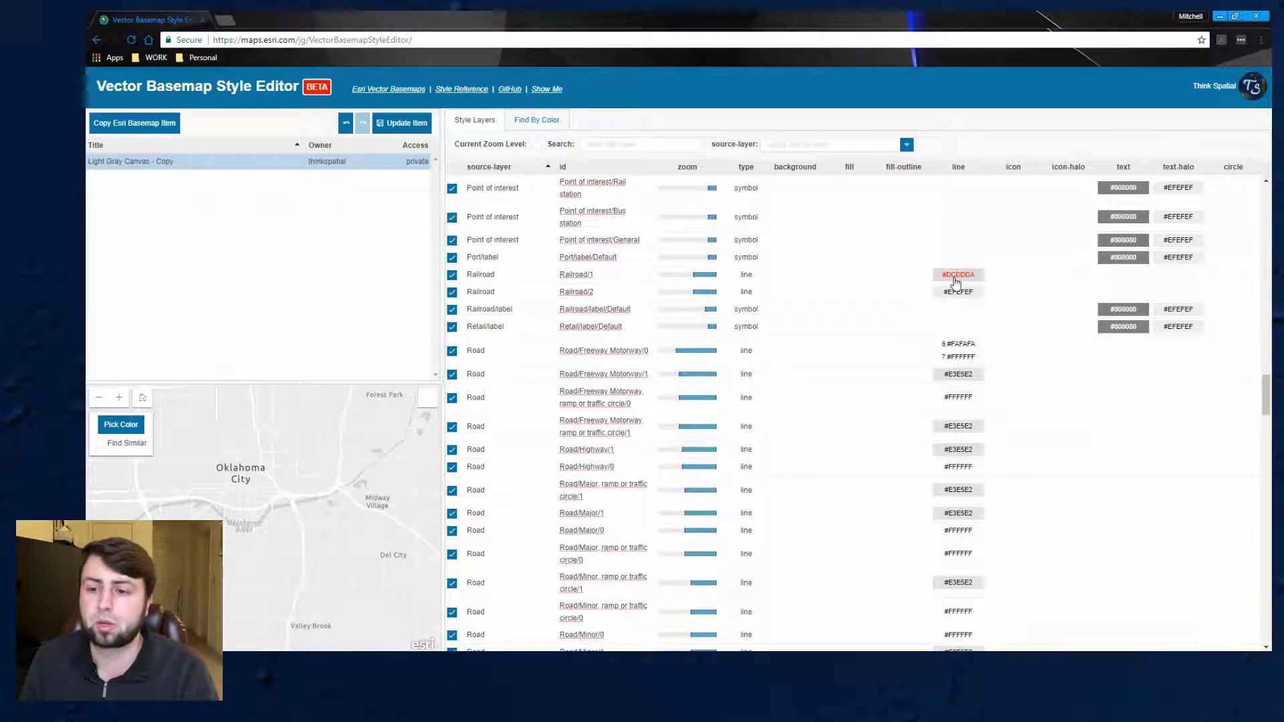
Colour the Railroad/1 lines bright red #F80C0C and centre the map on them.
{"action": "left_click", "coordinate": [955, 280]}
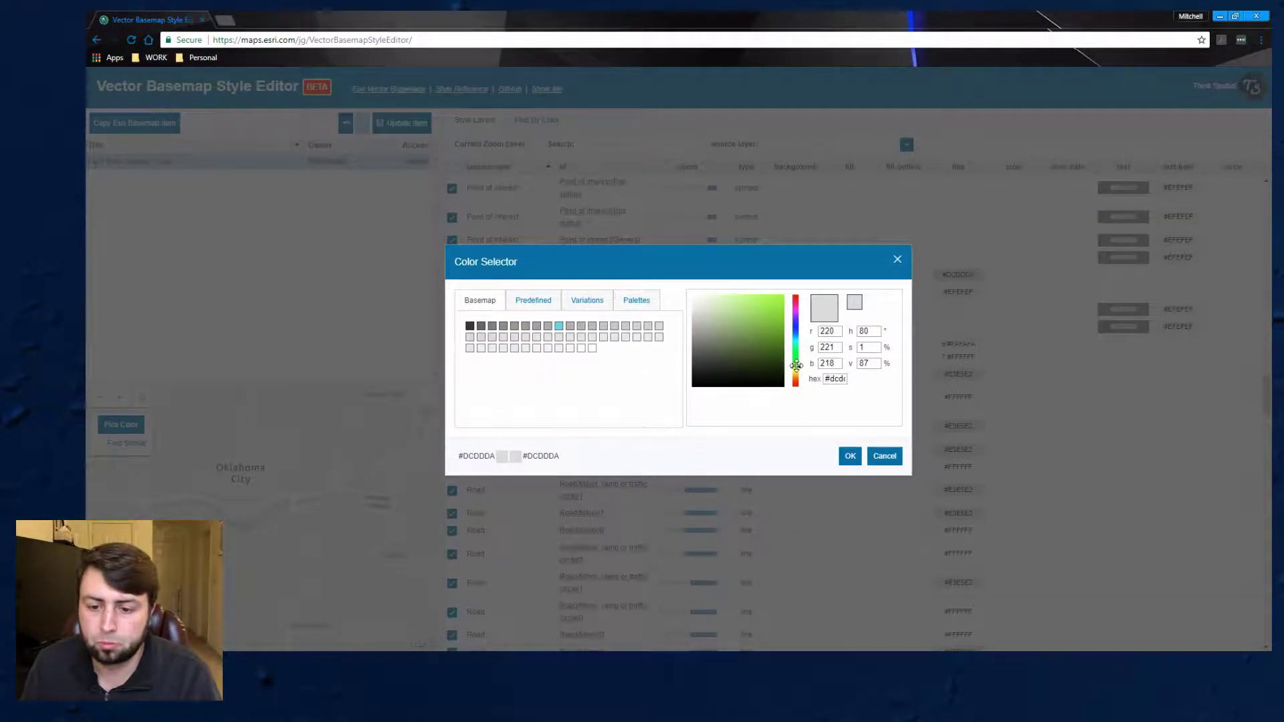
{"action": "left_click_drag", "start_coordinate": [796, 366], "coordinate": [796, 389]}
{"action": "left_click", "coordinate": [779, 296]}
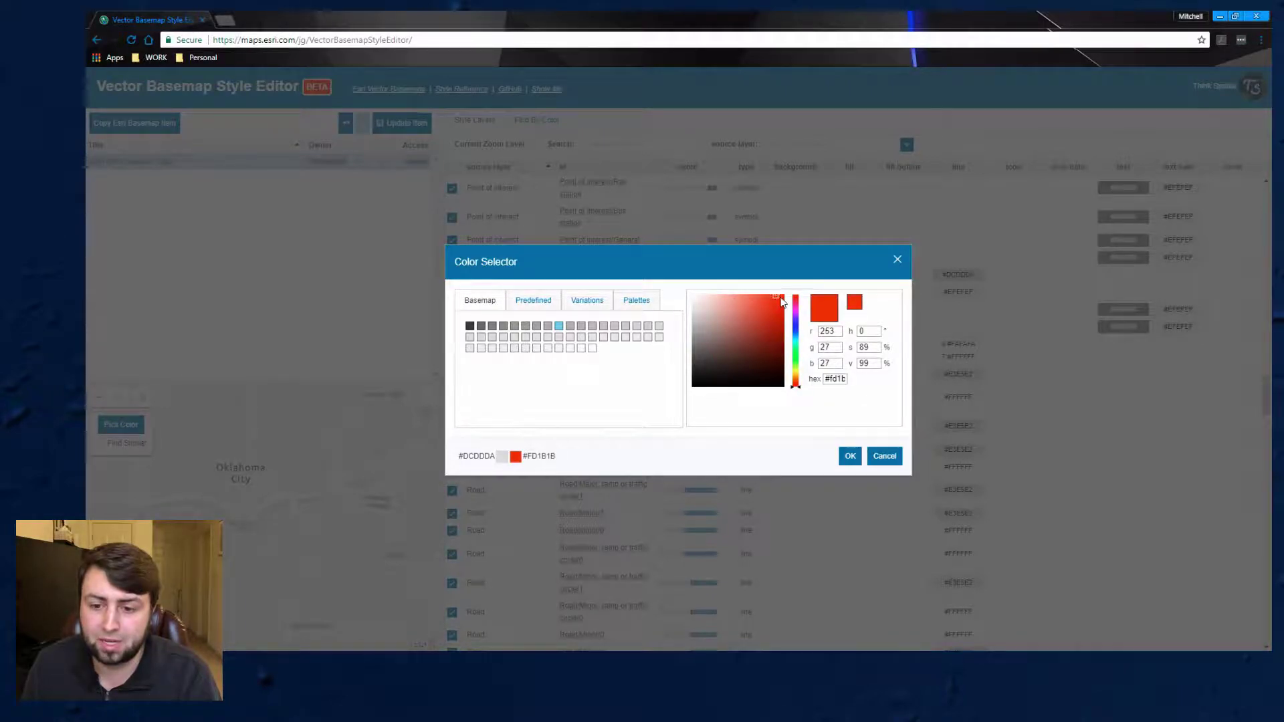
{"action": "left_click", "coordinate": [849, 456]}
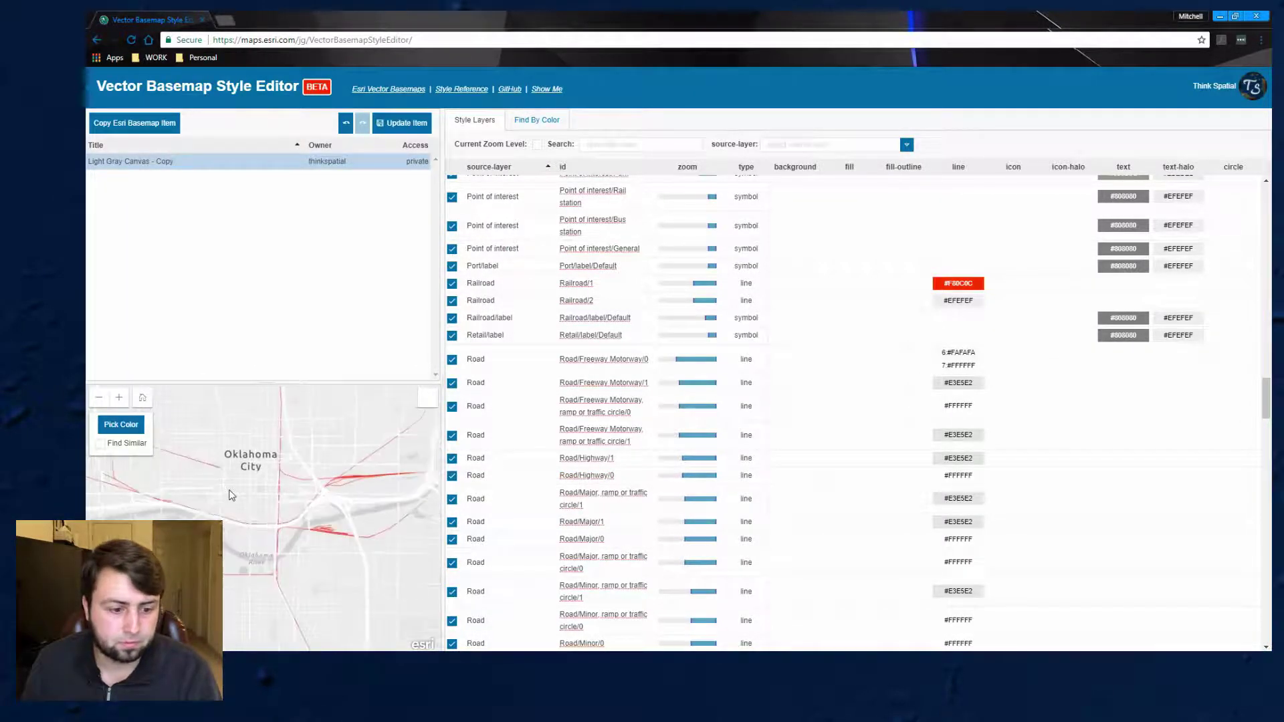
{"action": "left_click_drag", "start_coordinate": [270, 508], "coordinate": [302, 490]}
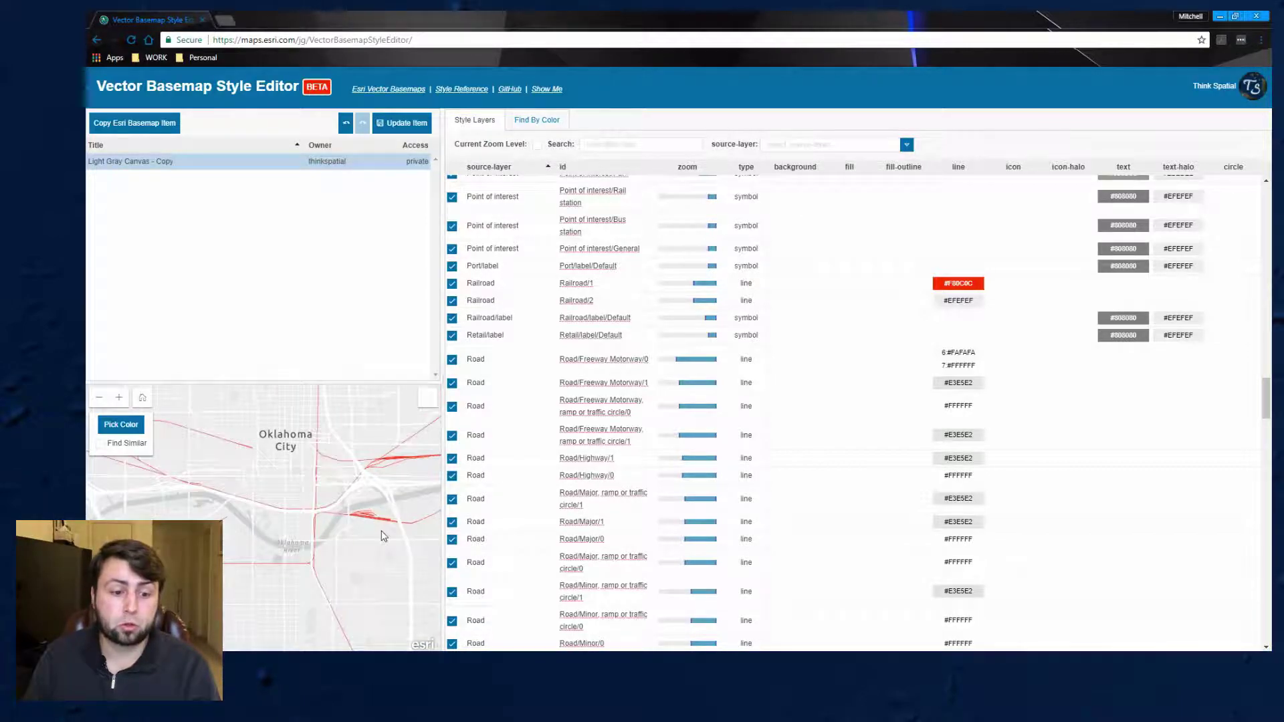
{"action": "scroll", "coordinate": [378, 532], "scroll_direction": "up", "scroll_amount": 4}
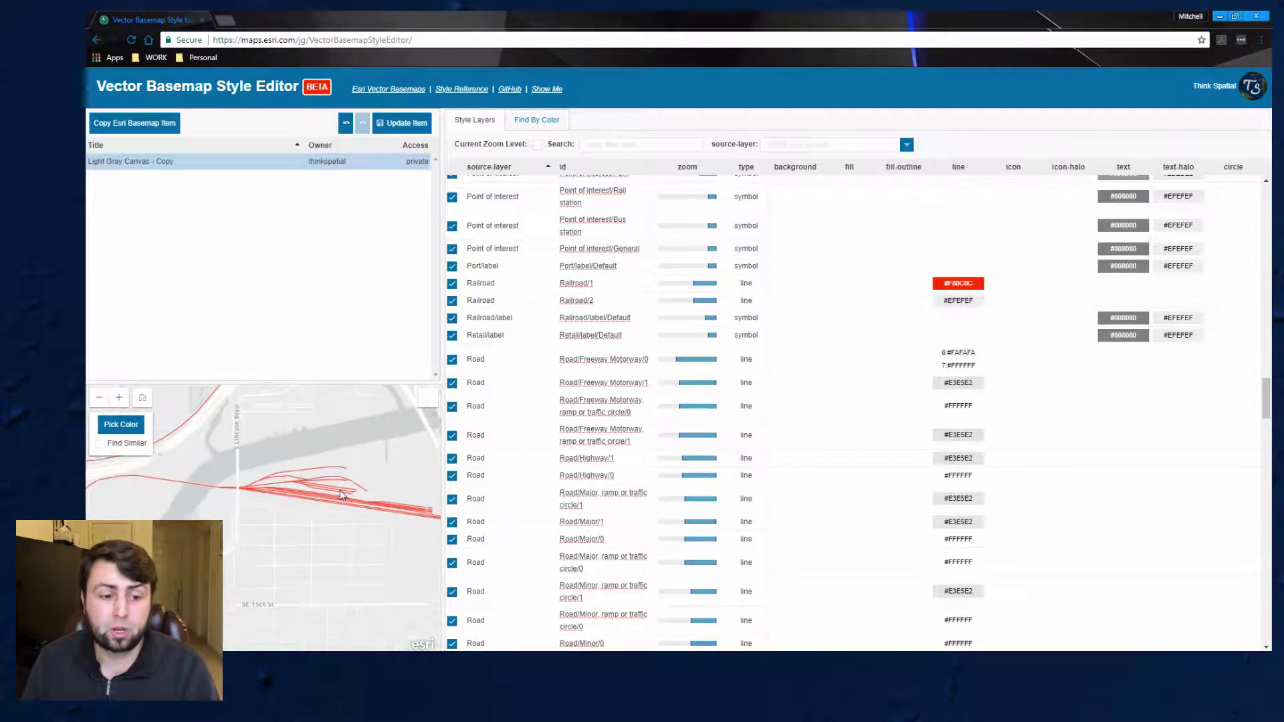
{"action": "scroll", "coordinate": [340, 495], "scroll_direction": "up", "scroll_amount": 2}
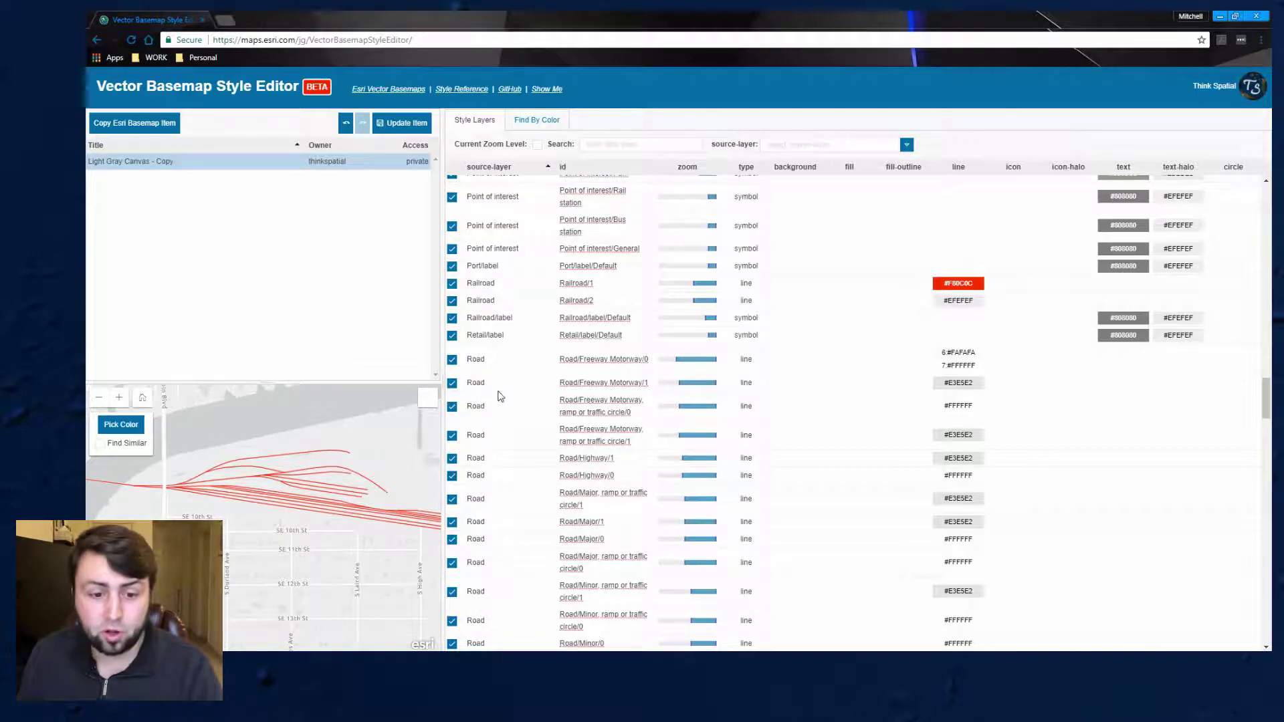
Hide the nine Freeway Motorway, Highway, Major and Minor road layers.
{"action": "left_click", "coordinate": [453, 360]}
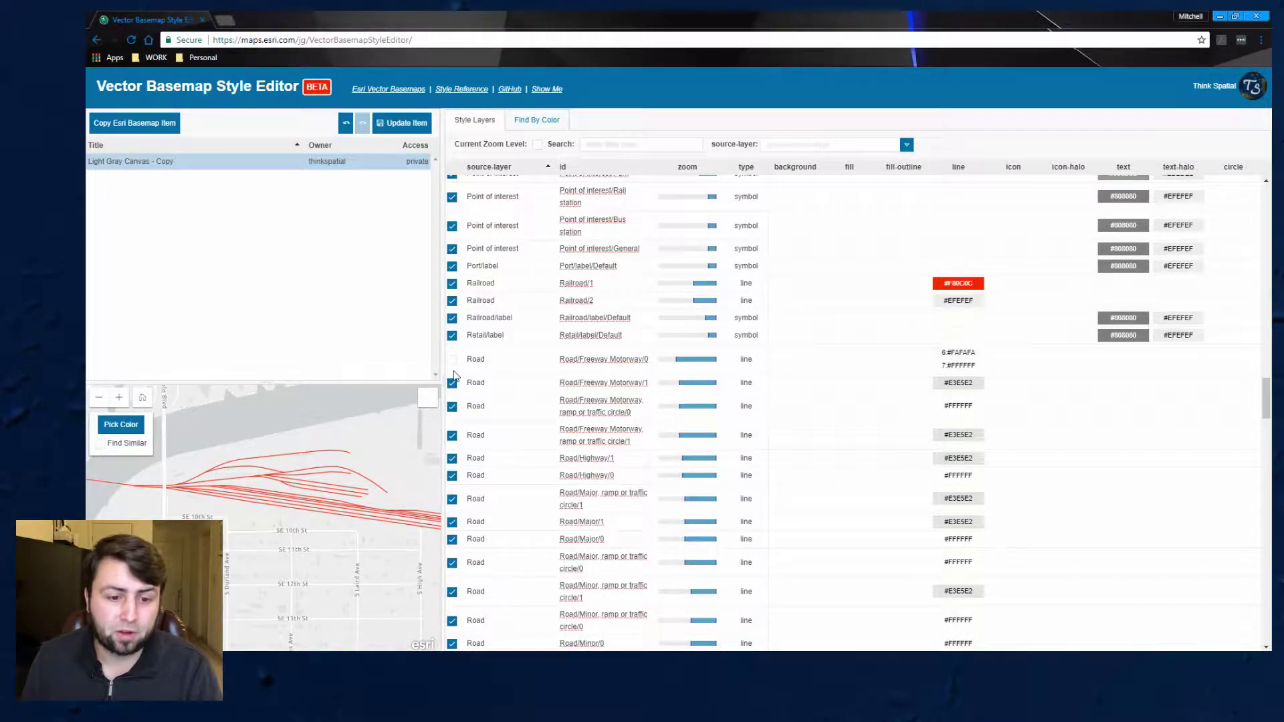
{"action": "left_click", "coordinate": [453, 407]}
{"action": "left_click", "coordinate": [453, 435]}
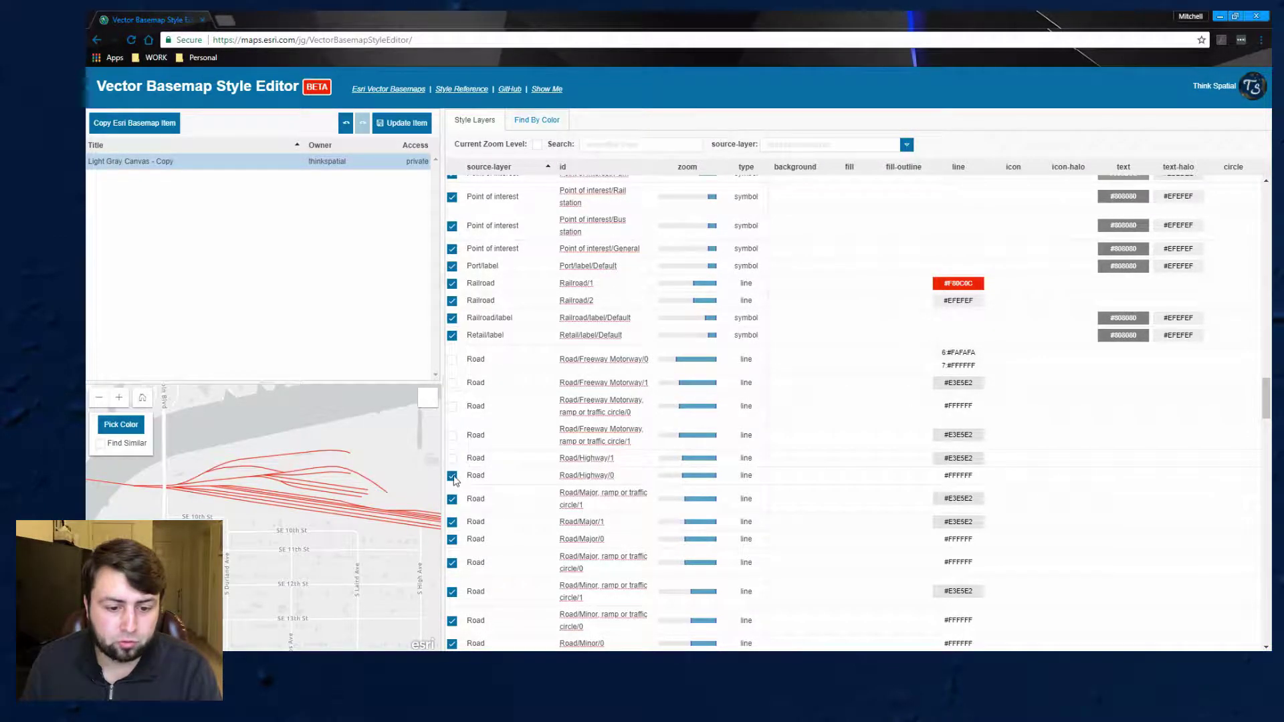
{"action": "left_click", "coordinate": [453, 476]}
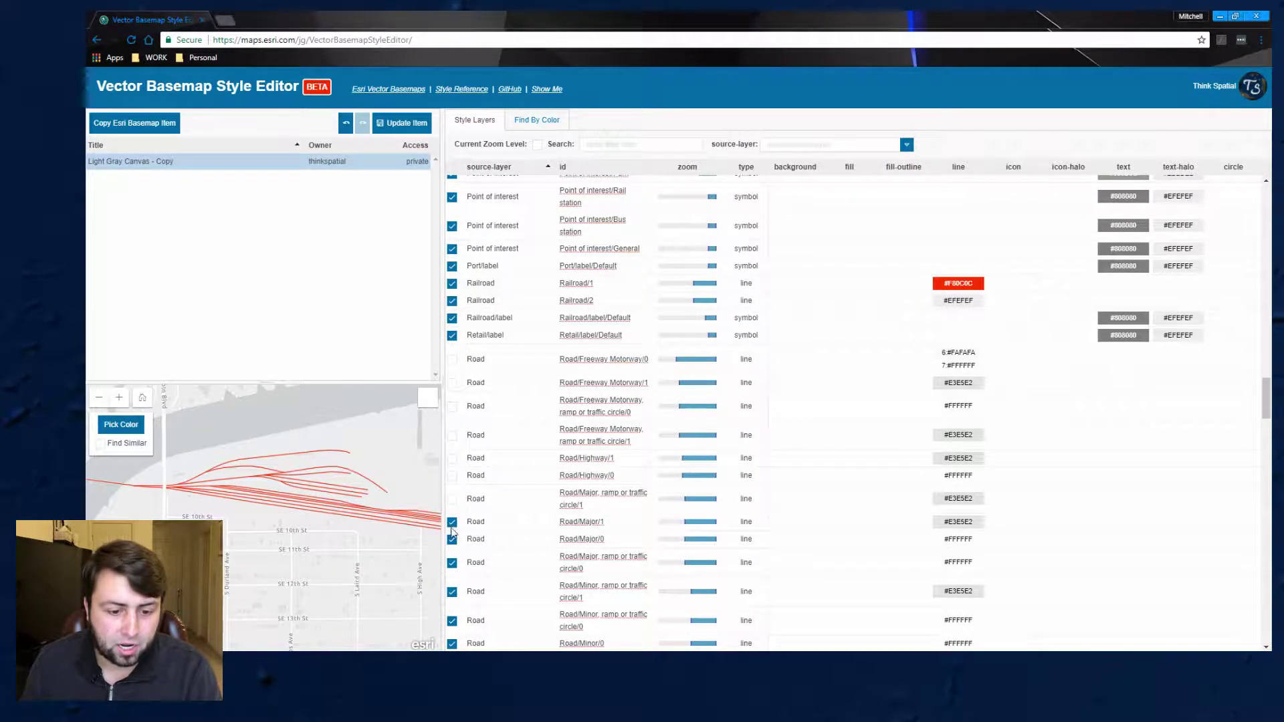
{"action": "left_click", "coordinate": [453, 522]}
{"action": "left_click", "coordinate": [453, 539]}
{"action": "left_click", "coordinate": [454, 564]}
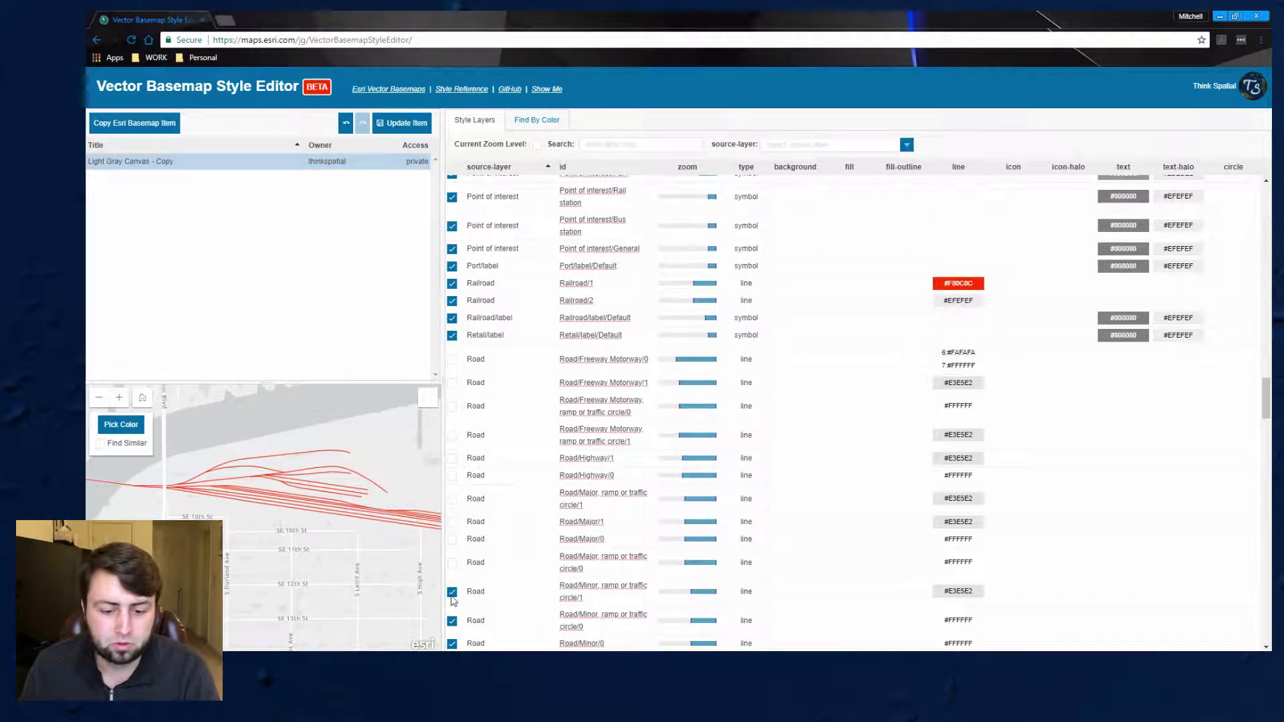
{"action": "left_click", "coordinate": [452, 593]}
{"action": "left_click", "coordinate": [453, 621]}
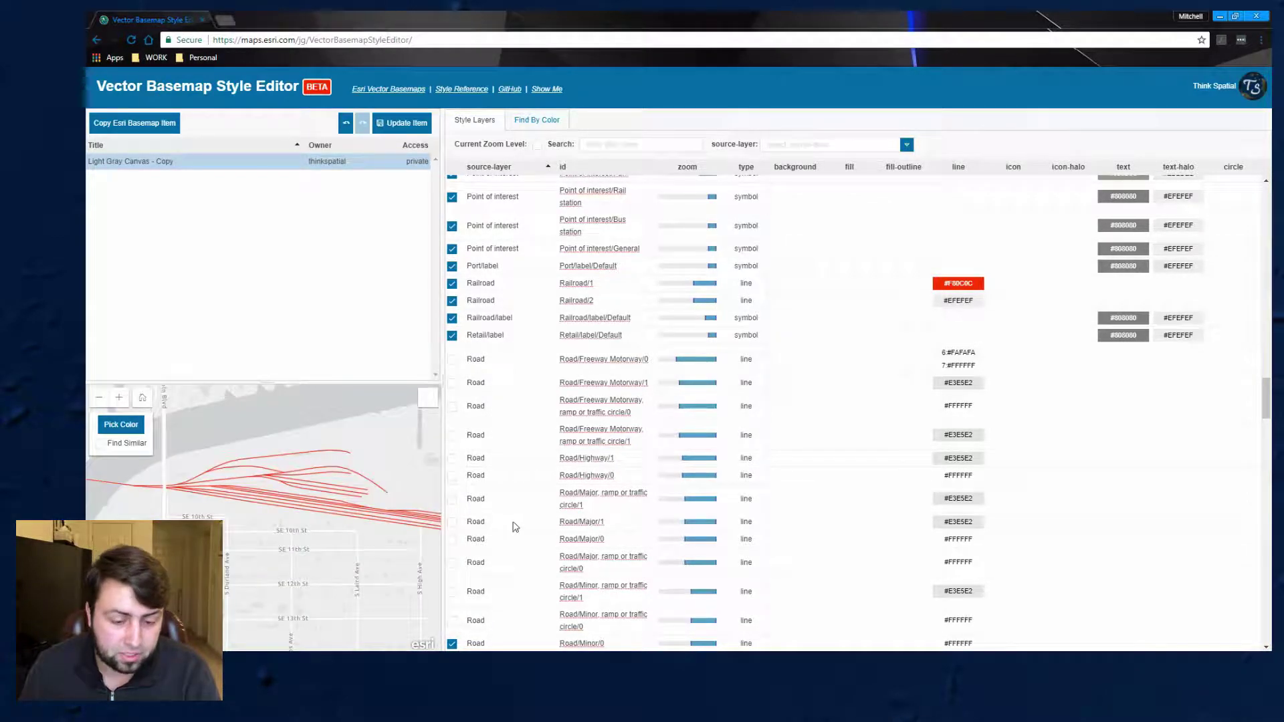
Zoom the preview around Oklahoma City to check the red railroads.
{"action": "scroll", "coordinate": [515, 527], "scroll_direction": "down", "scroll_amount": 5}
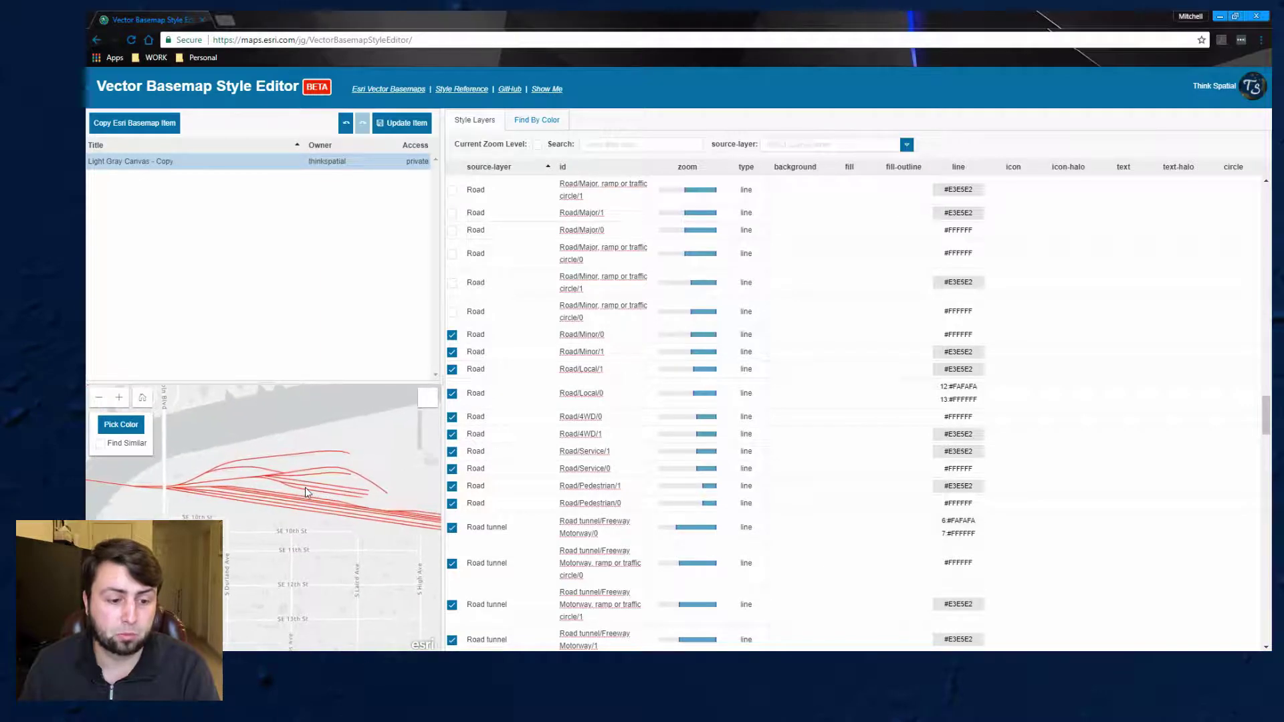
{"action": "scroll", "coordinate": [280, 460], "scroll_direction": "down", "scroll_amount": 1}
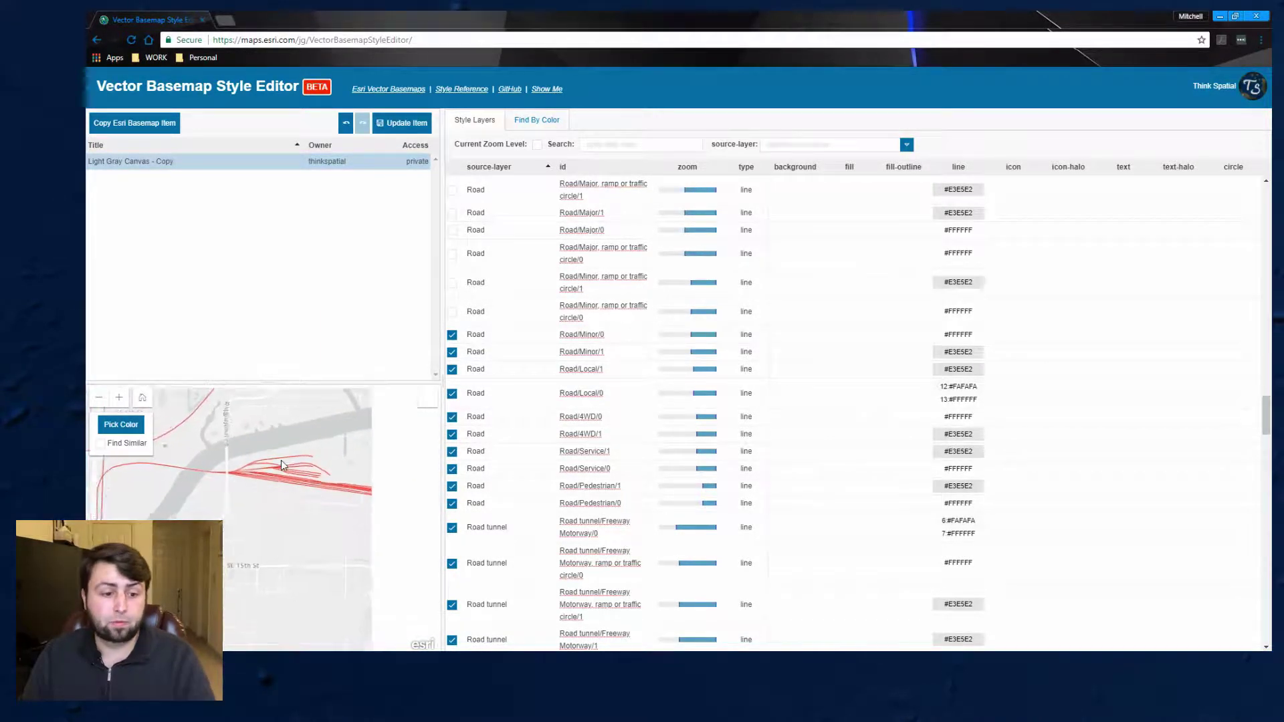
{"action": "scroll", "coordinate": [294, 463], "scroll_direction": "down", "scroll_amount": 2}
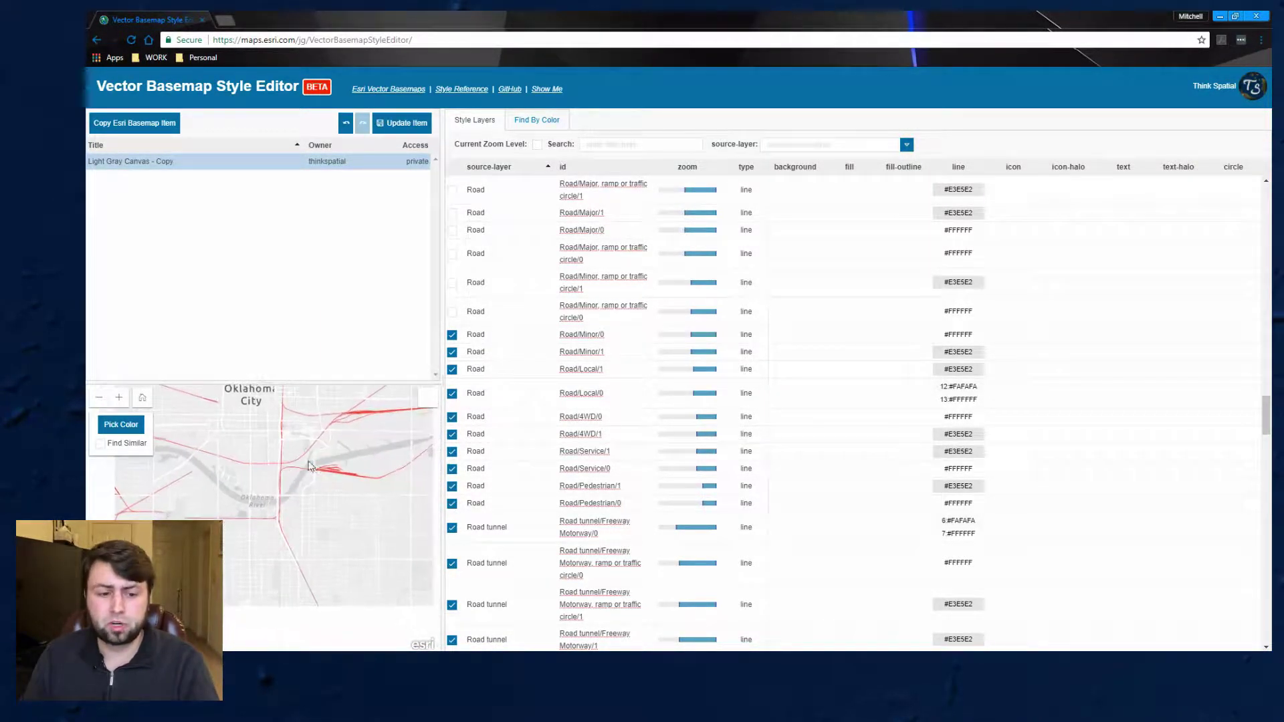
{"action": "scroll", "coordinate": [318, 459], "scroll_direction": "up", "scroll_amount": 3}
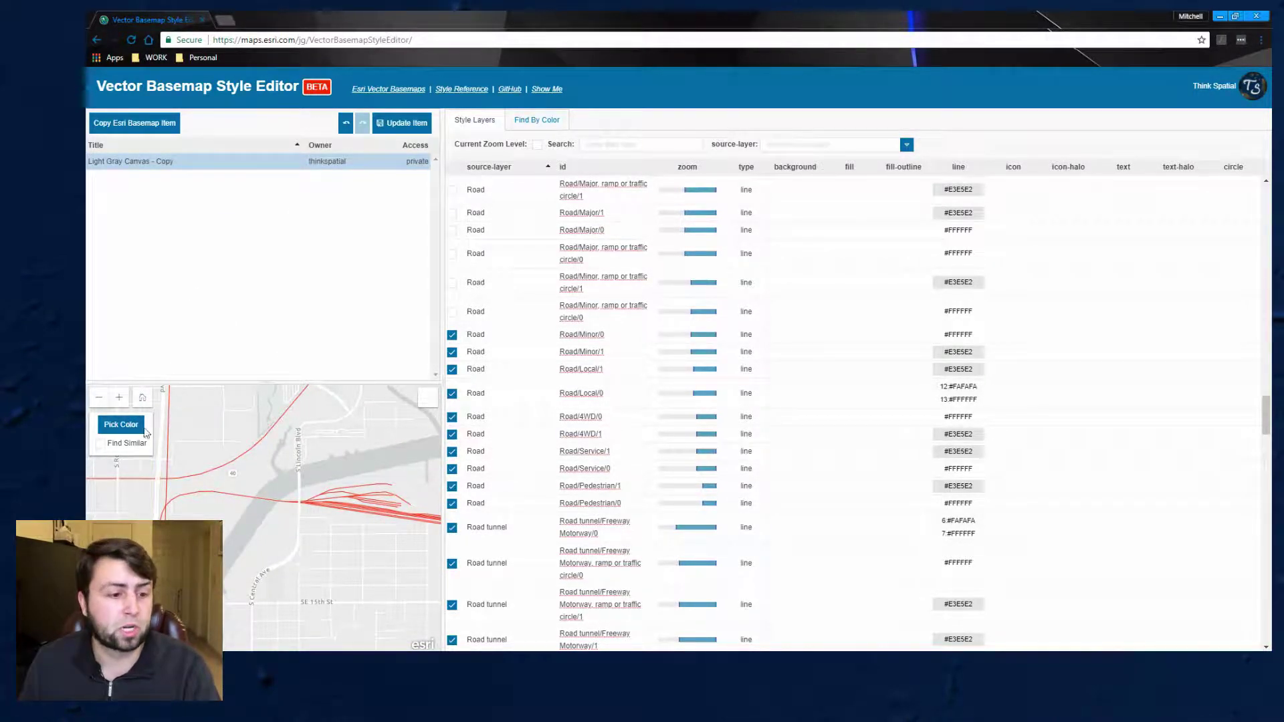
{"action": "scroll", "coordinate": [342, 452], "scroll_direction": "up", "scroll_amount": 2}
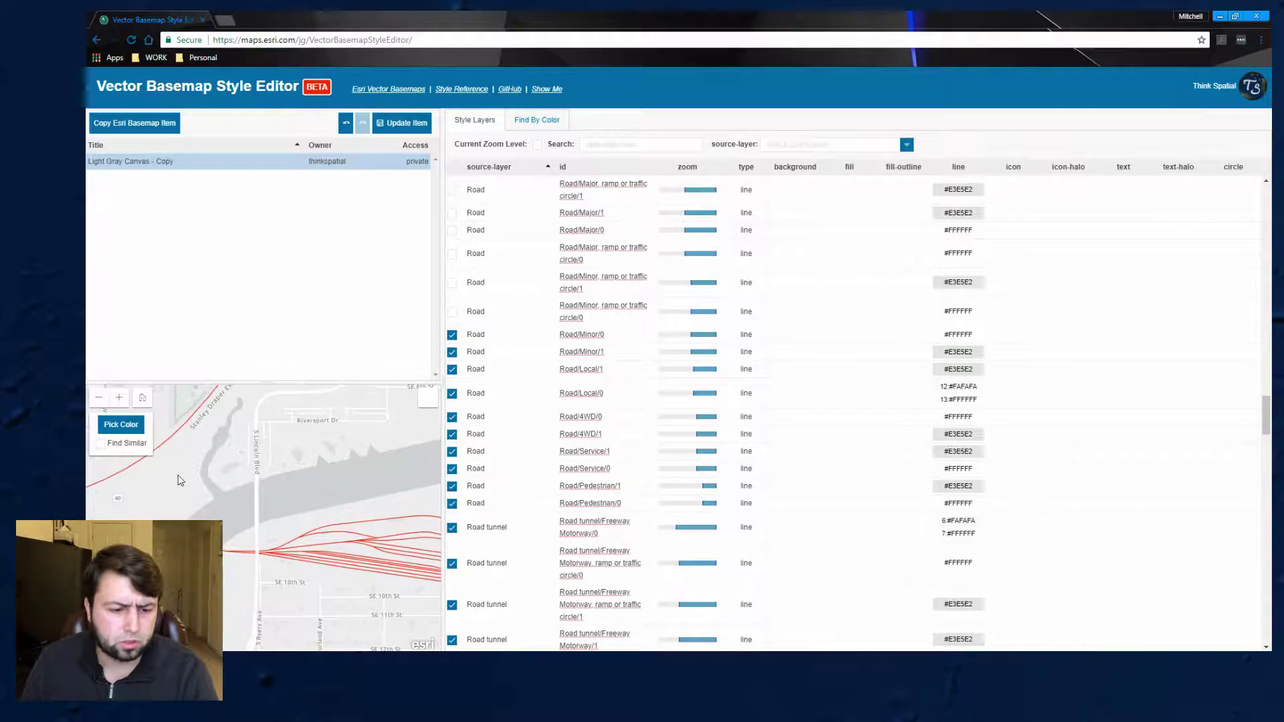
Sample the water colour #CFD3D4 from the river with Pick Color, then turn sampling off.
{"action": "left_click", "coordinate": [123, 425]}
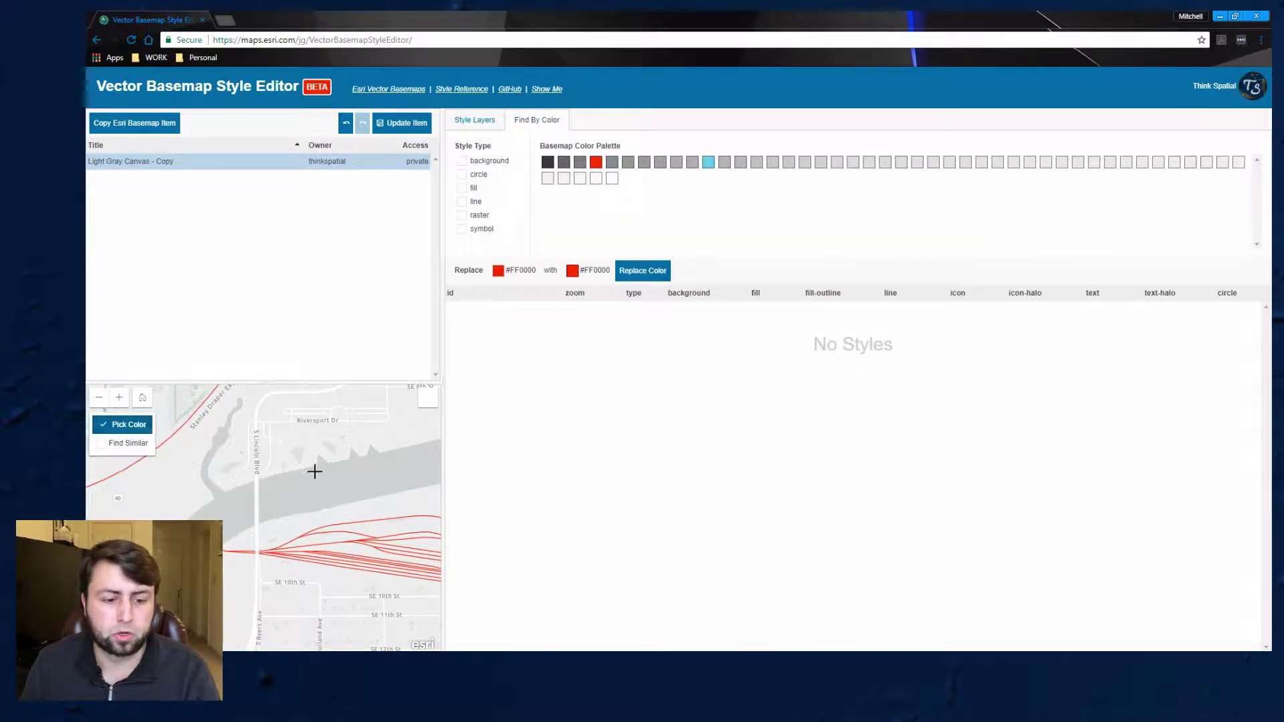
{"action": "left_click", "coordinate": [353, 481]}
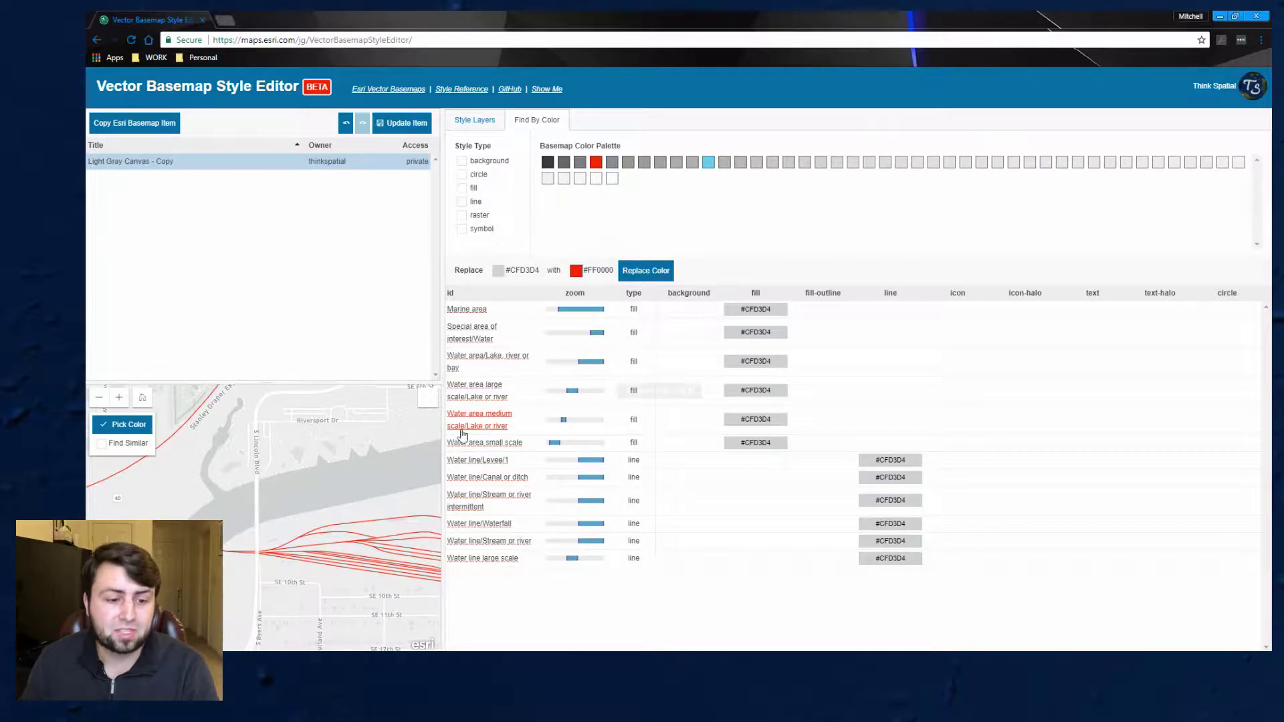
{"action": "left_click", "coordinate": [258, 474]}
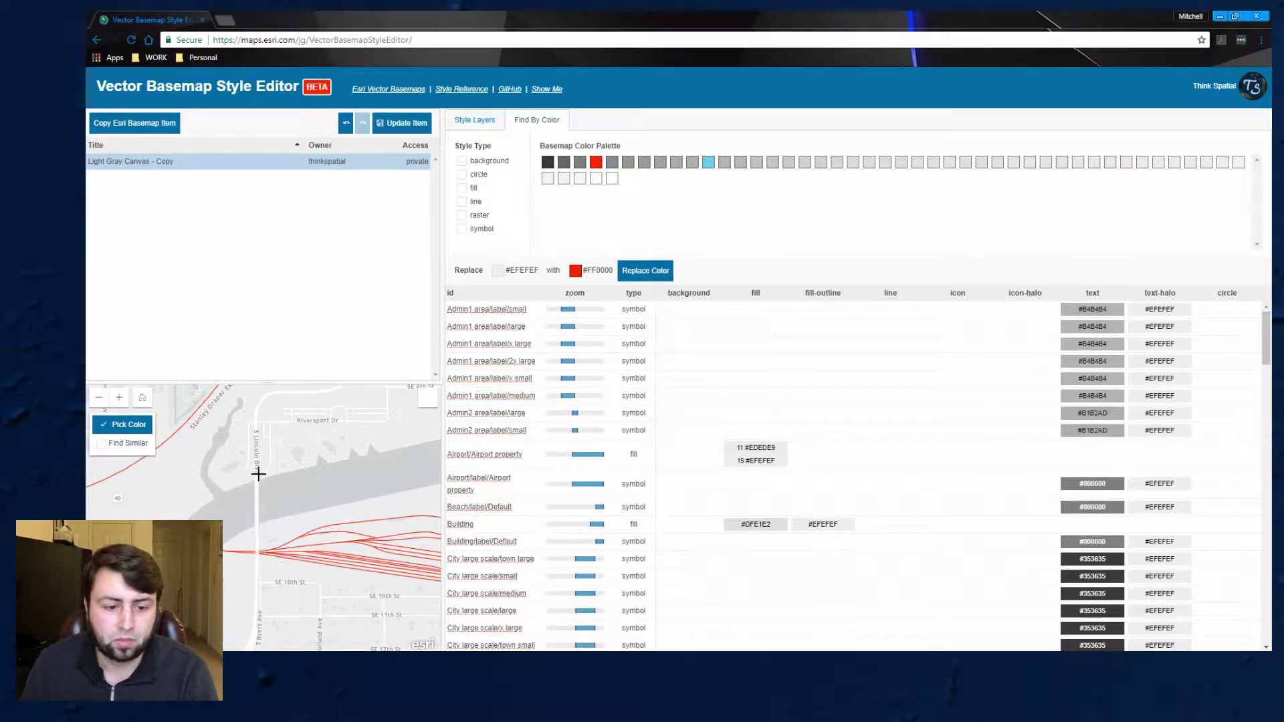
{"action": "left_click", "coordinate": [319, 478]}
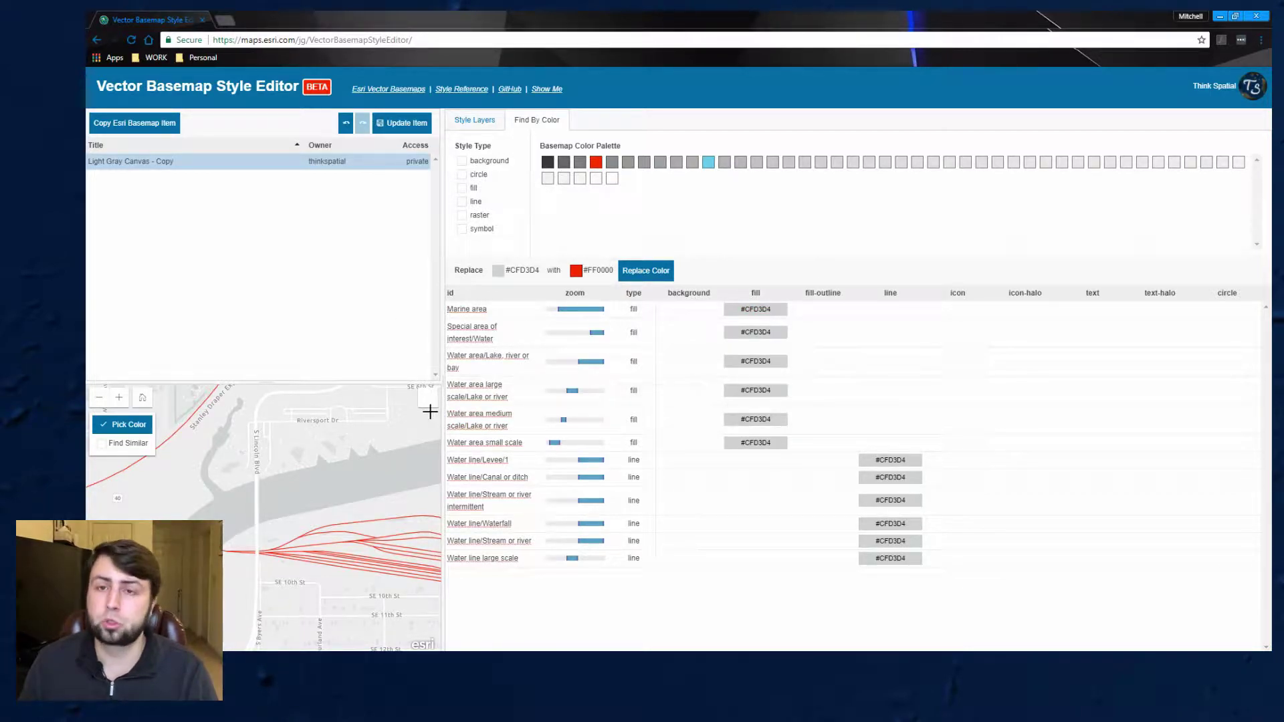
{"action": "left_click", "coordinate": [127, 424]}
{"action": "scroll", "coordinate": [271, 456], "scroll_direction": "down", "scroll_amount": 2}
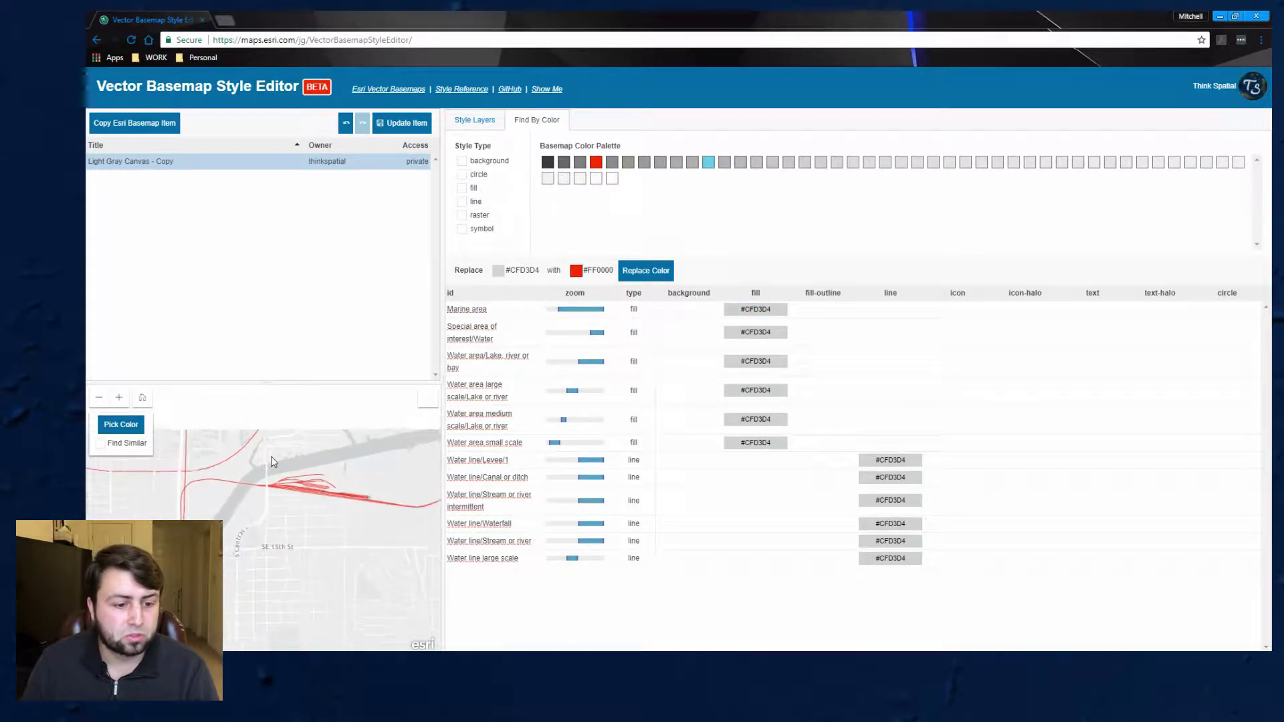
Pan the preview and dismiss the 'Vector basemap style updated' confirmation.
{"action": "left_click_drag", "start_coordinate": [230, 459], "coordinate": [292, 478]}
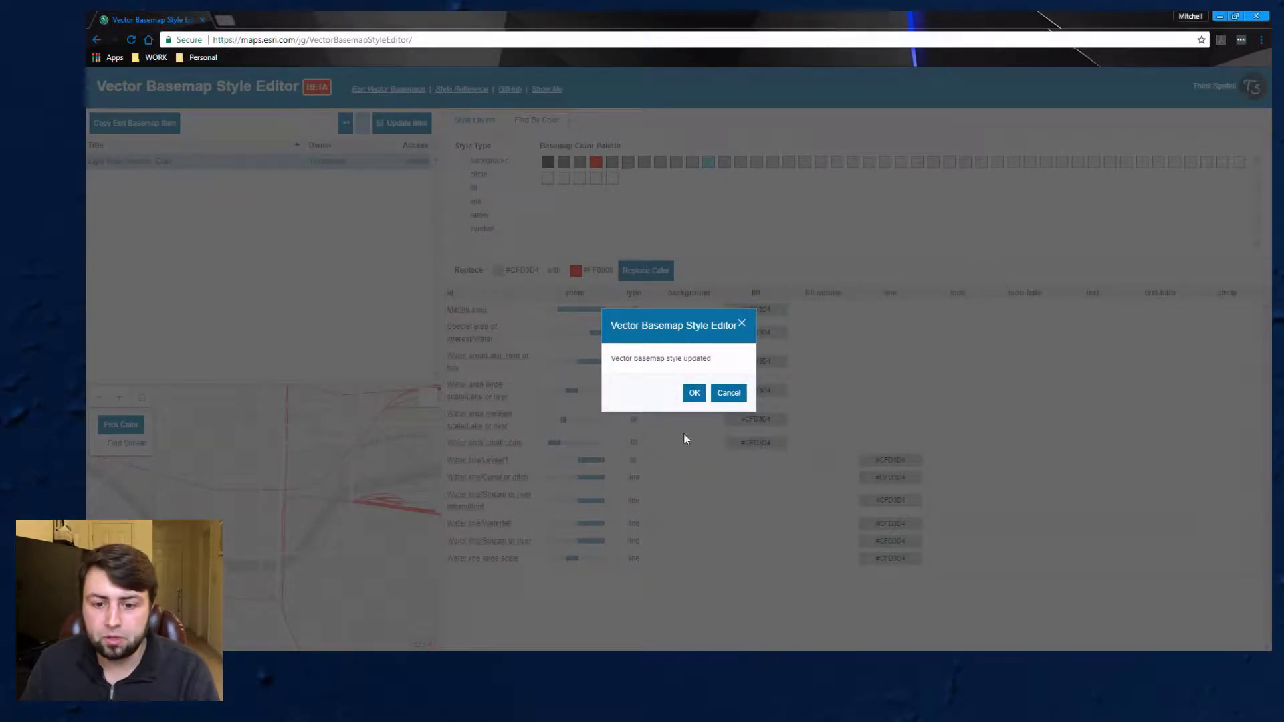
{"action": "left_click", "coordinate": [694, 394]}
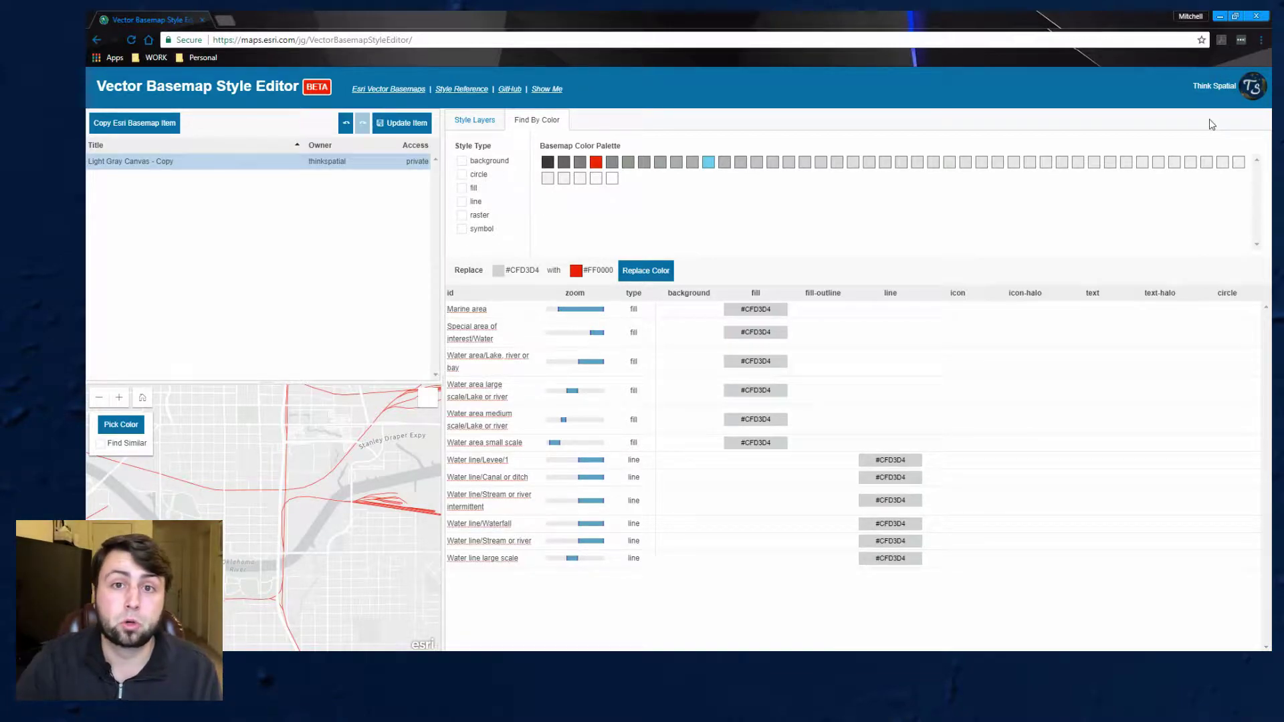
In a new browser tab, search for arcgis and go to the main ArcGIS website.
{"action": "left_click", "coordinate": [233, 23]}
{"action": "type", "text": "arcg"}
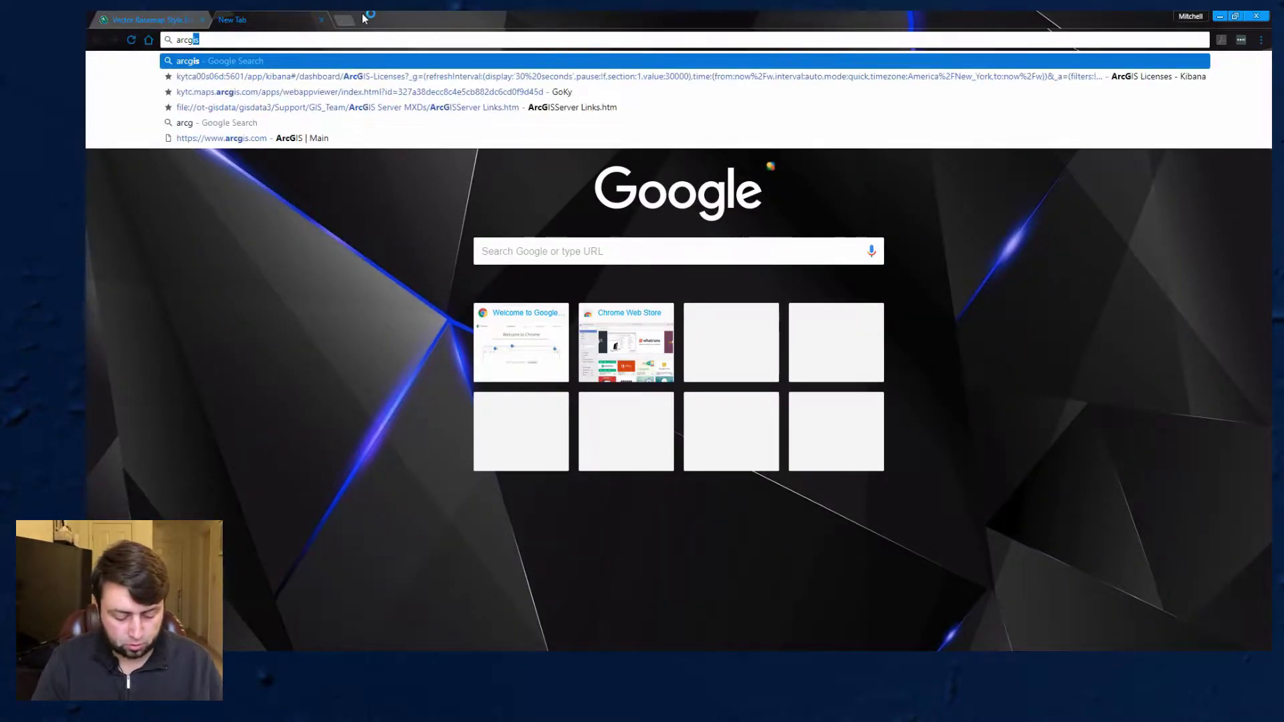
{"action": "type", "text": "is"}
{"action": "key", "text": "Return"}
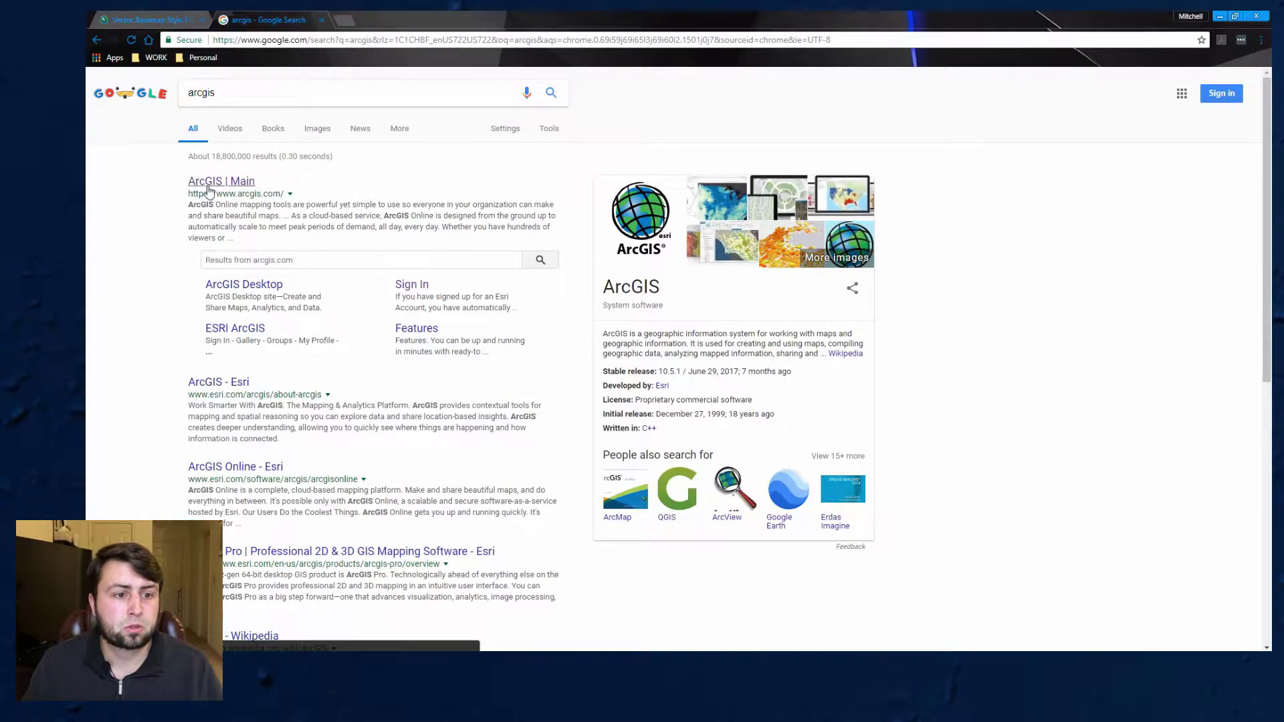
{"action": "left_click", "coordinate": [208, 189]}
Sign in to ArcGIS Online and go to My Content, where Light Gray Canvas - Copy is listed.
{"action": "left_click", "coordinate": [977, 94]}
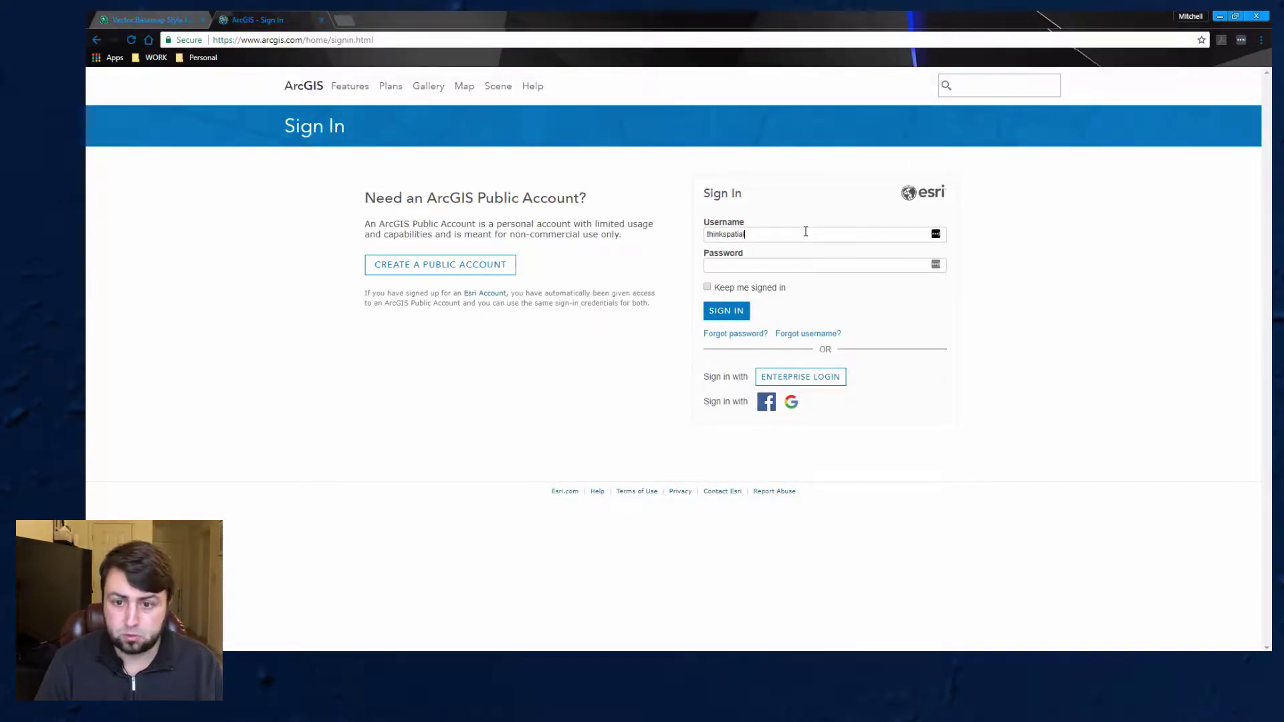
{"action": "key", "text": "Return"}
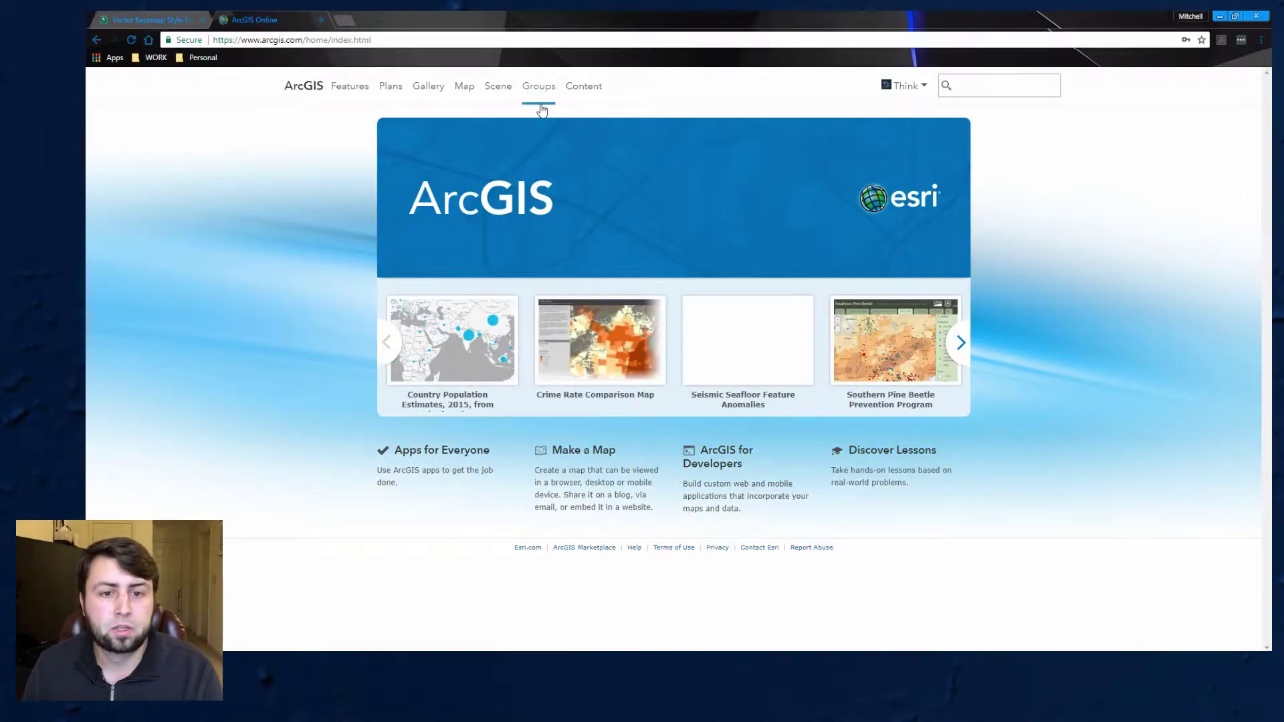
{"action": "left_click", "coordinate": [583, 86]}
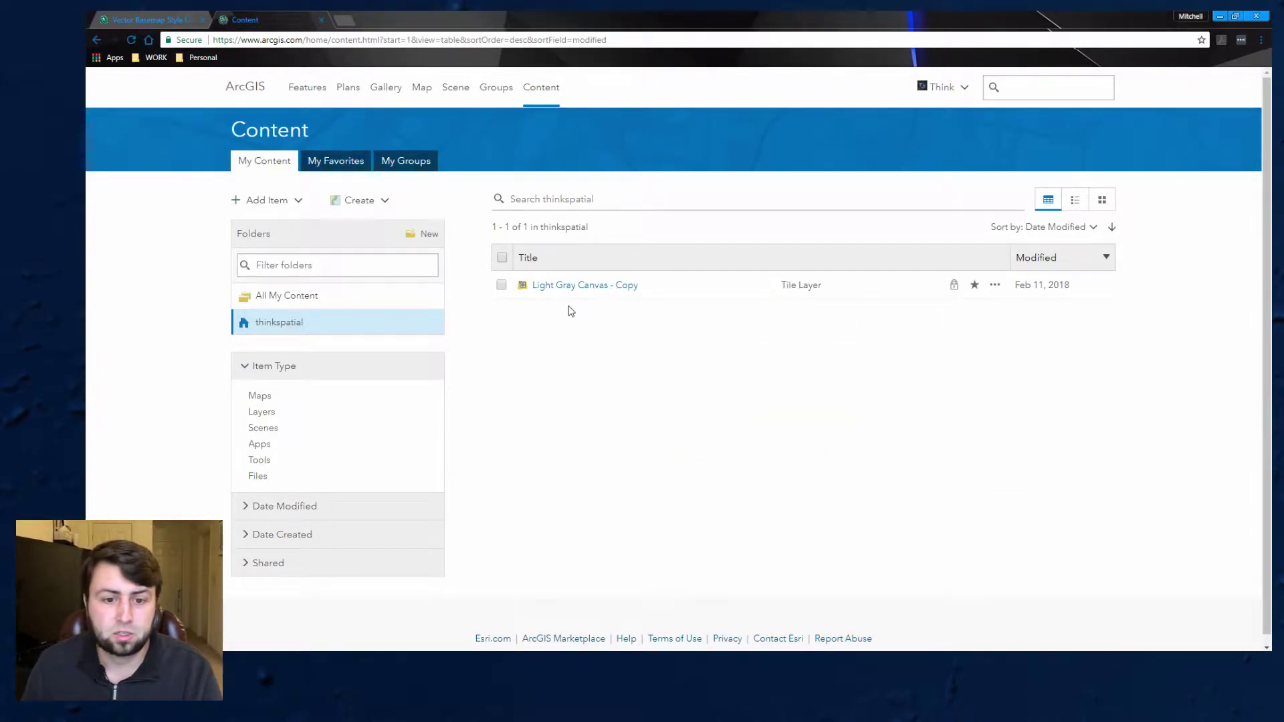
Open the Light Gray Canvas - Copy item in Map Viewer and zoom into Oklahoma City.
{"action": "left_click", "coordinate": [571, 286]}
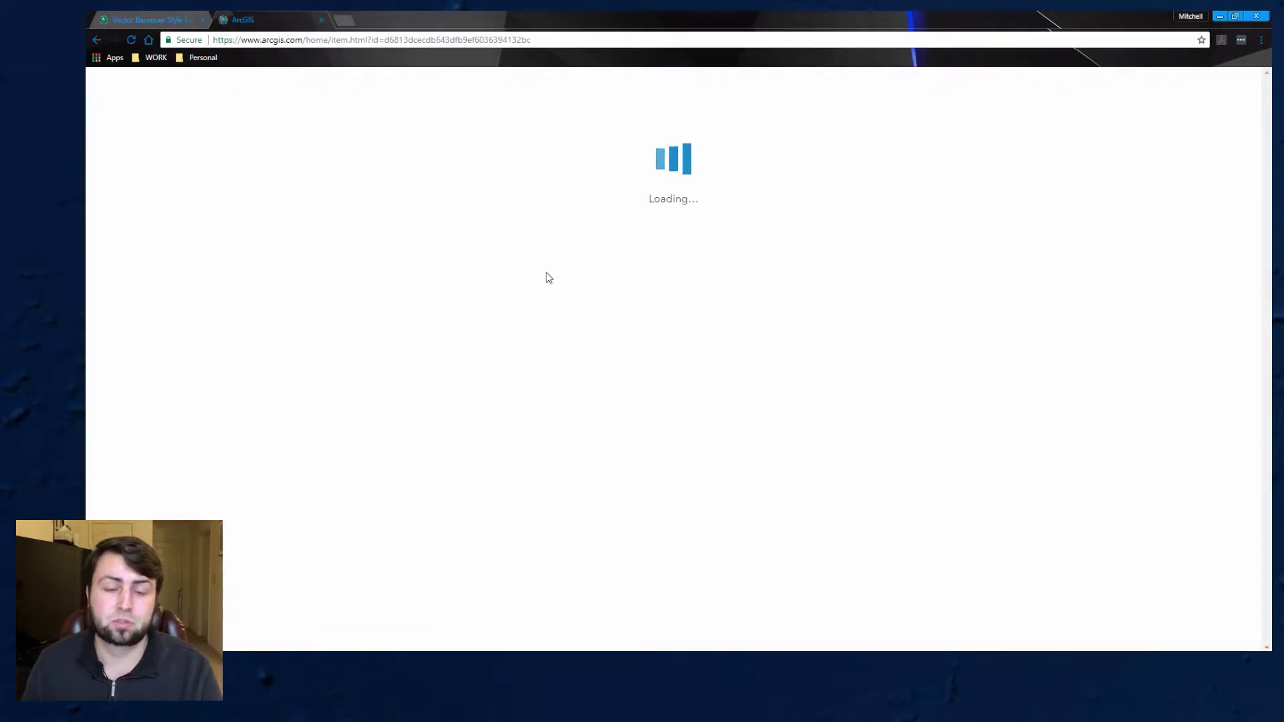
{"action": "left_click", "coordinate": [329, 260]}
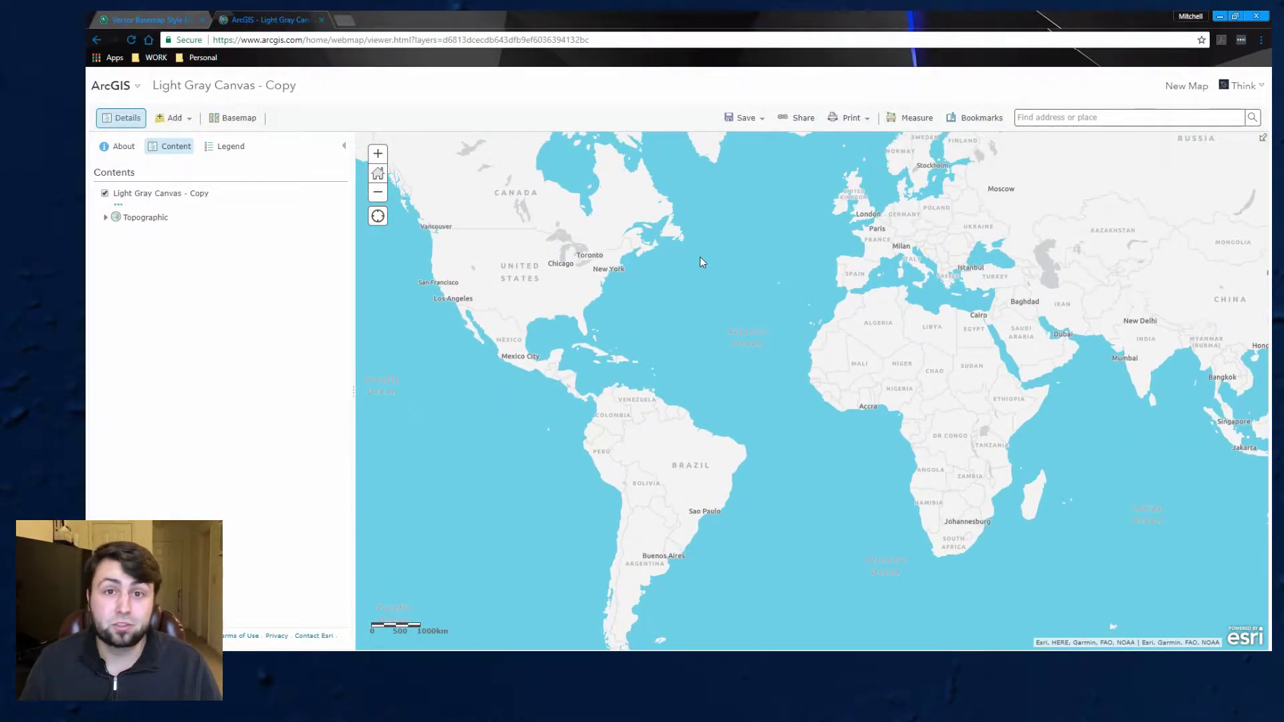
{"action": "scroll", "coordinate": [545, 288], "scroll_direction": "up", "scroll_amount": 4}
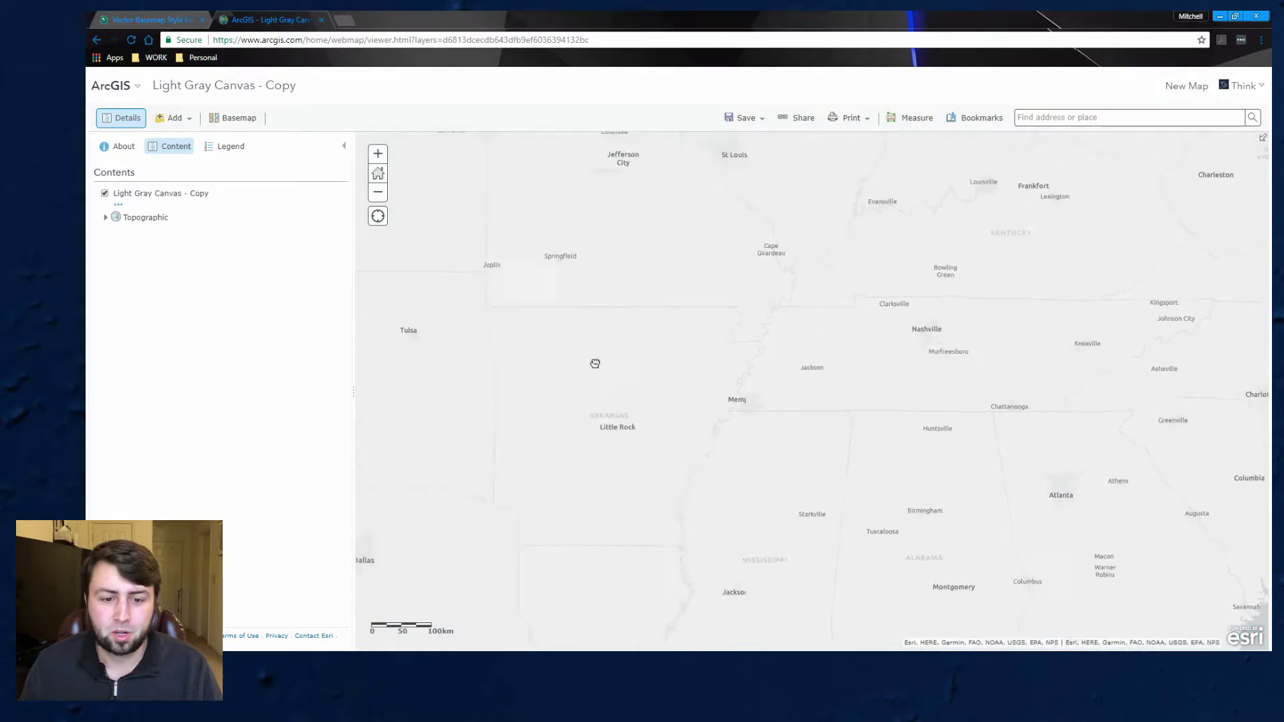
{"action": "left_click_drag", "start_coordinate": [595, 363], "coordinate": [619, 419]}
{"action": "scroll", "coordinate": [564, 419], "scroll_direction": "up", "scroll_amount": 3}
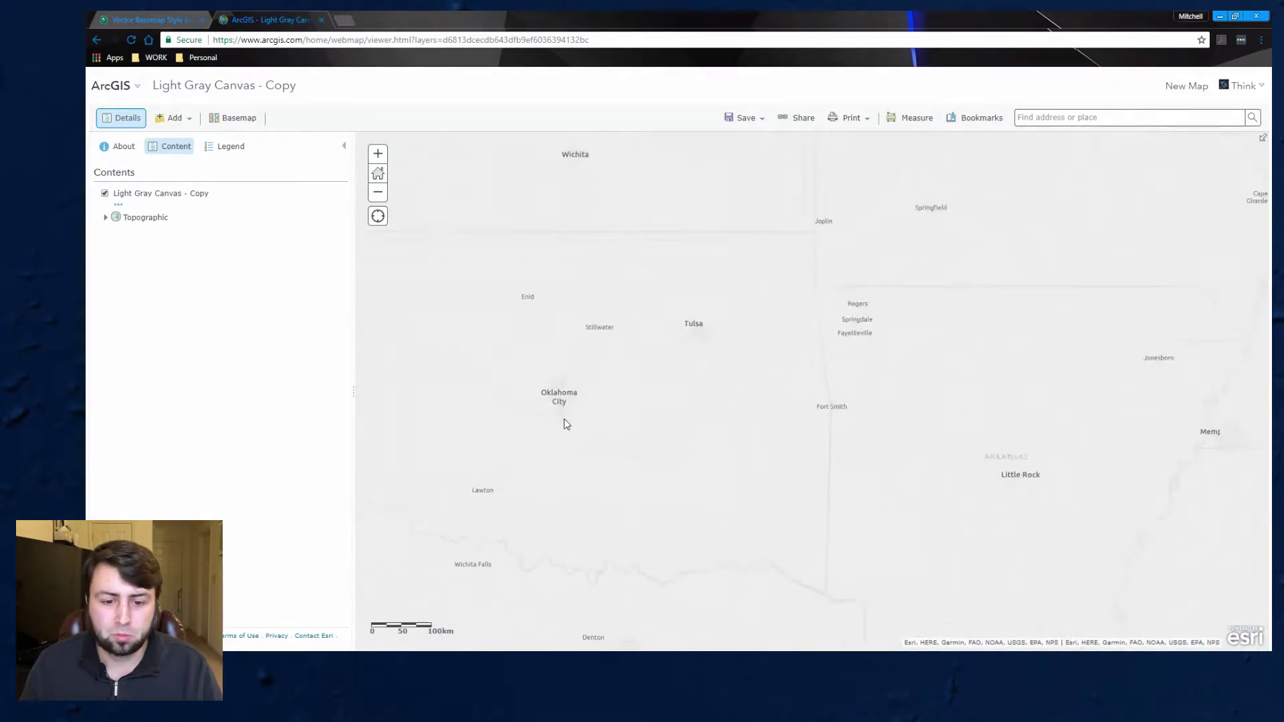
{"action": "scroll", "coordinate": [552, 394], "scroll_direction": "up", "scroll_amount": 4}
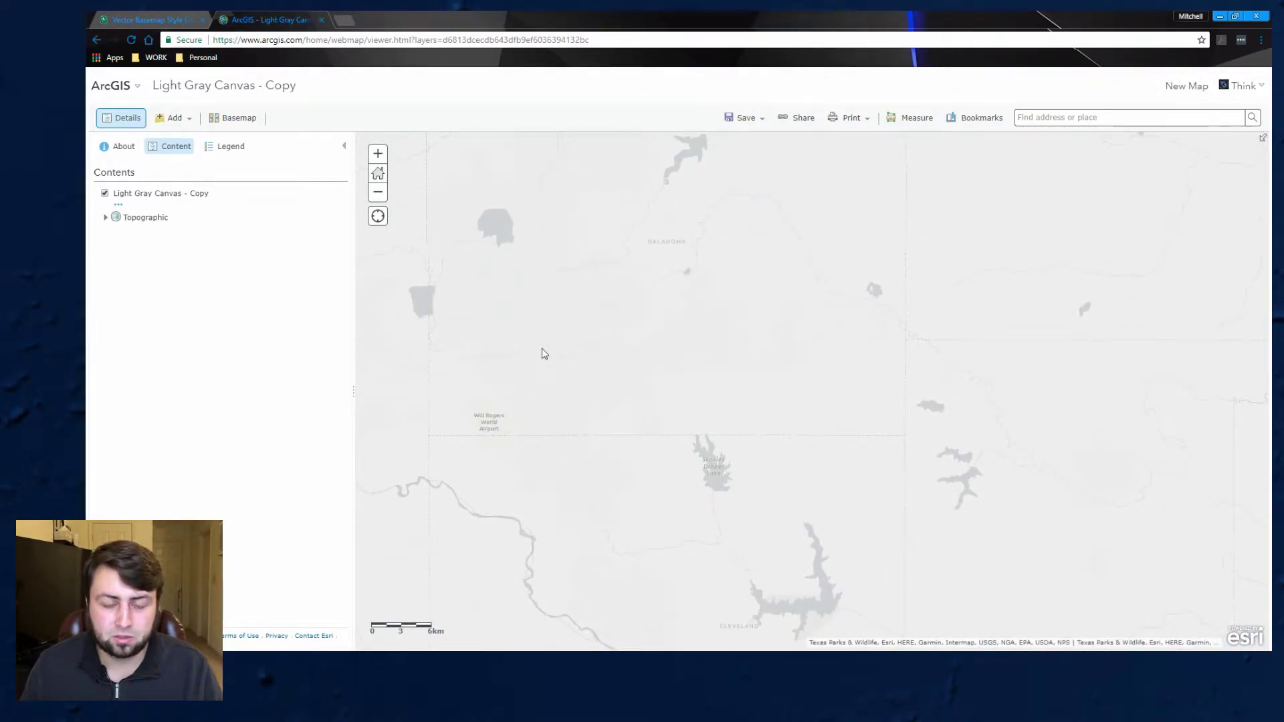
{"action": "left_click_drag", "start_coordinate": [553, 324], "coordinate": [595, 342]}
{"action": "scroll", "coordinate": [593, 339], "scroll_direction": "up", "scroll_amount": 3}
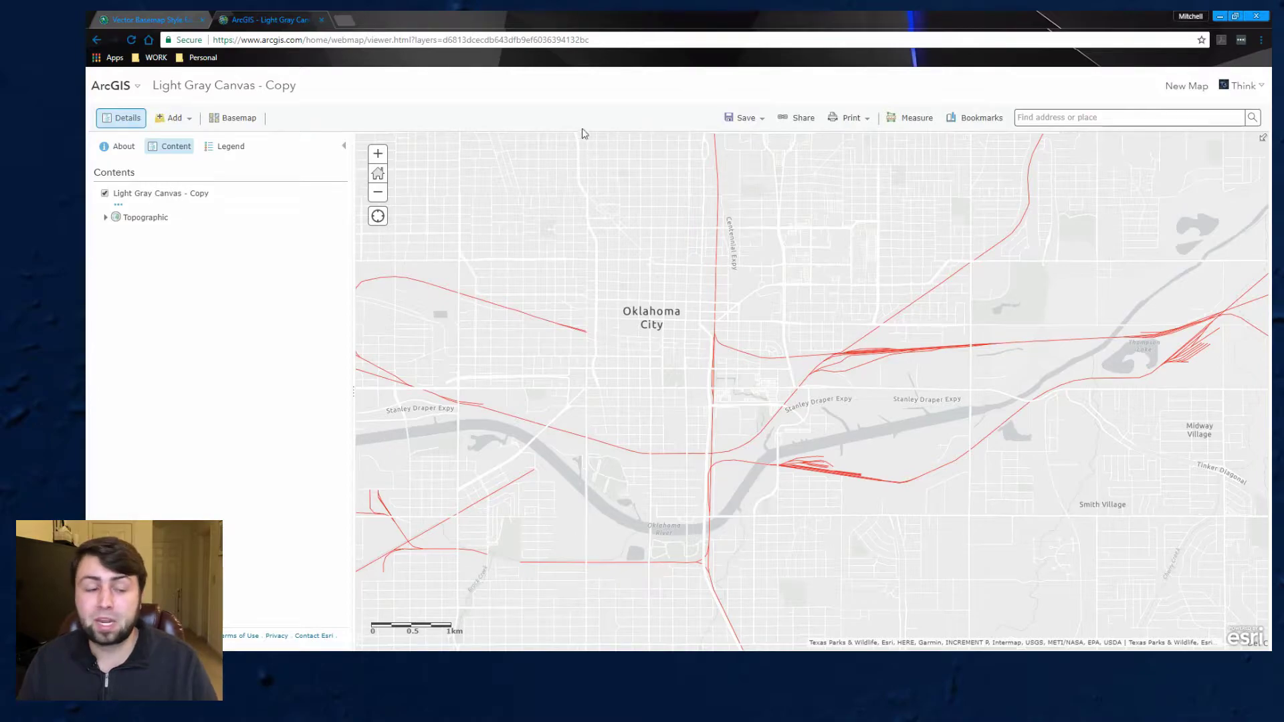
Move Light Gray Canvas - Copy into the basemap and remove the Topographic layer.
{"action": "left_click", "coordinate": [118, 209]}
{"action": "left_click", "coordinate": [167, 349]}
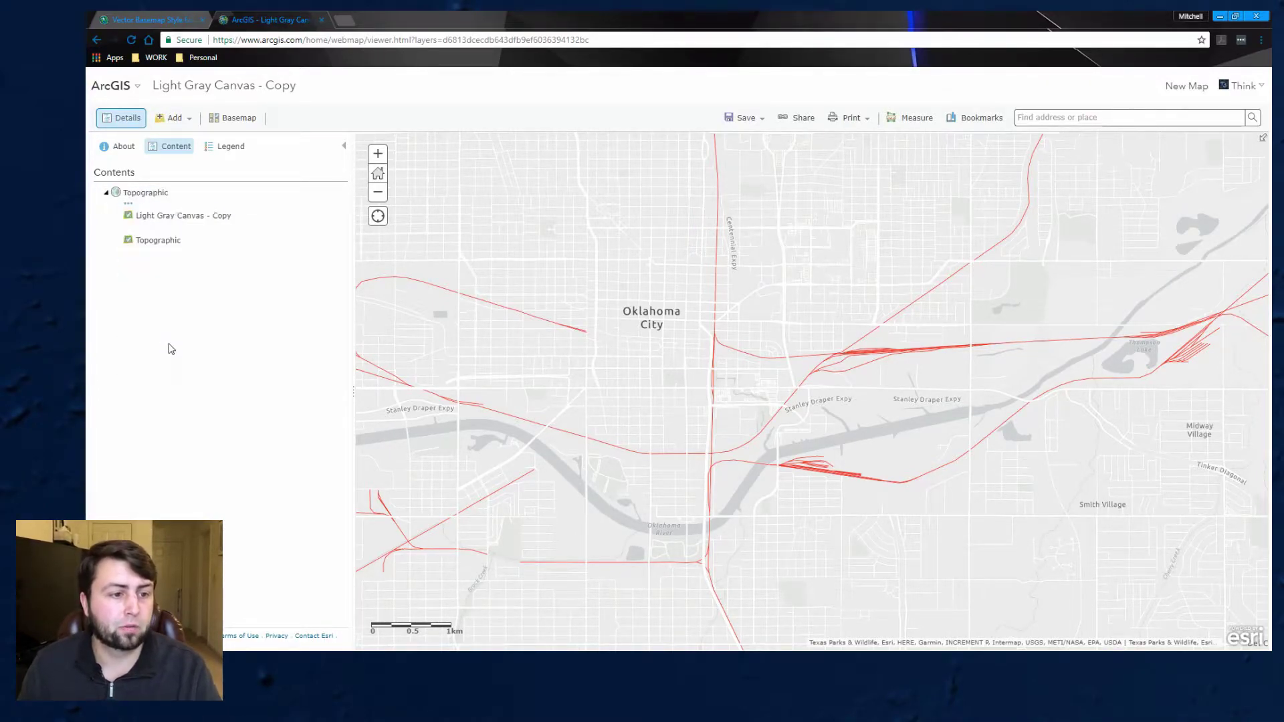
{"action": "left_click", "coordinate": [140, 252]}
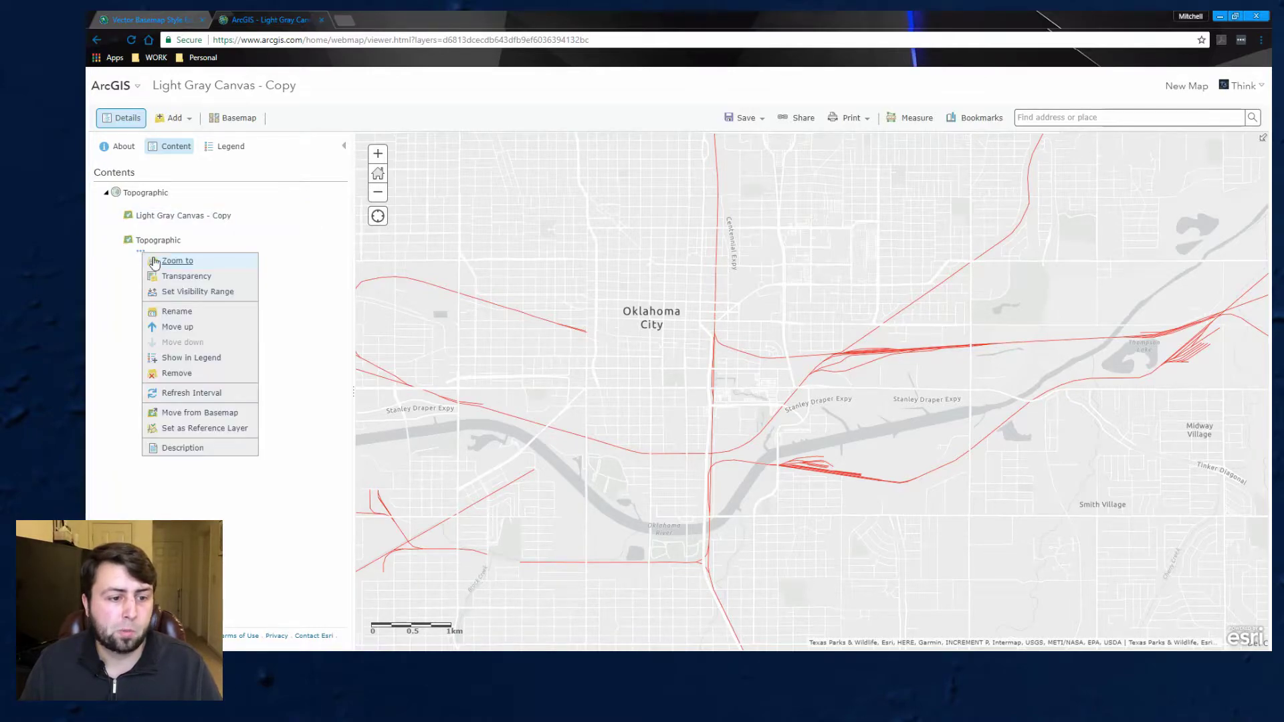
{"action": "left_click", "coordinate": [186, 374]}
{"action": "left_click", "coordinate": [711, 395]}
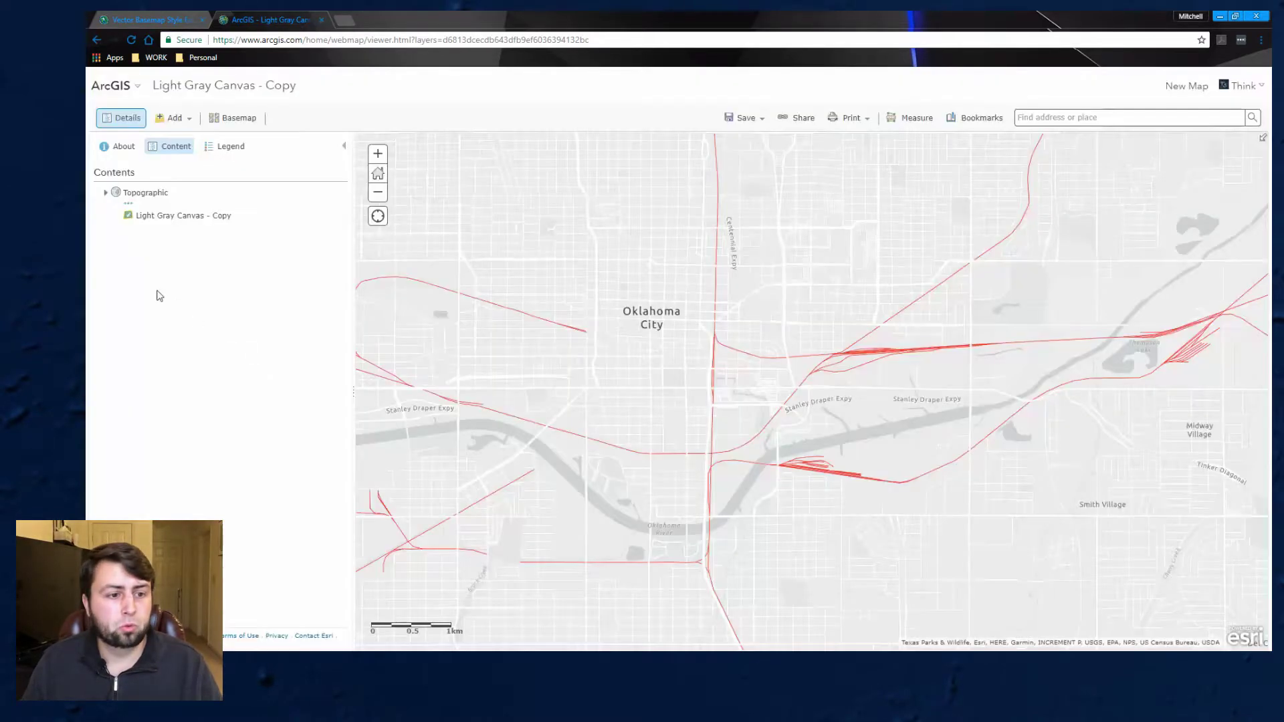
Rename the basemap group to 'Basemap'.
{"action": "left_click", "coordinate": [141, 226]}
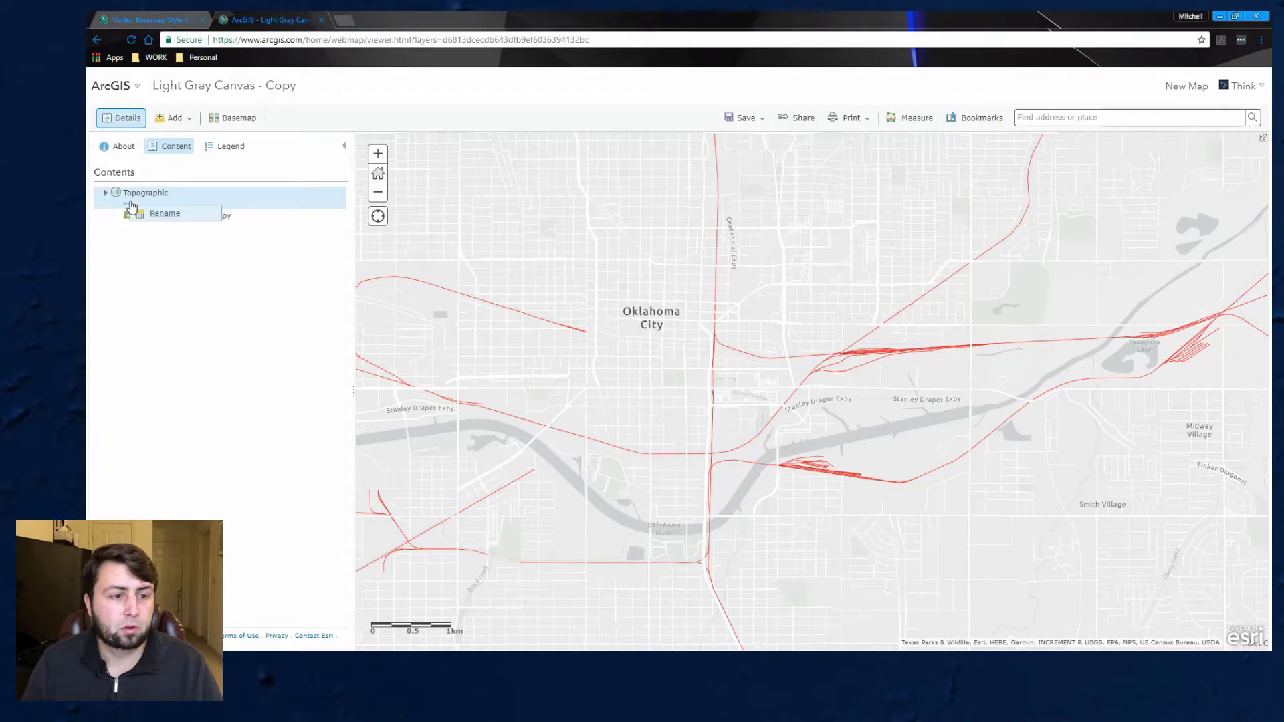
{"action": "left_click", "coordinate": [165, 213]}
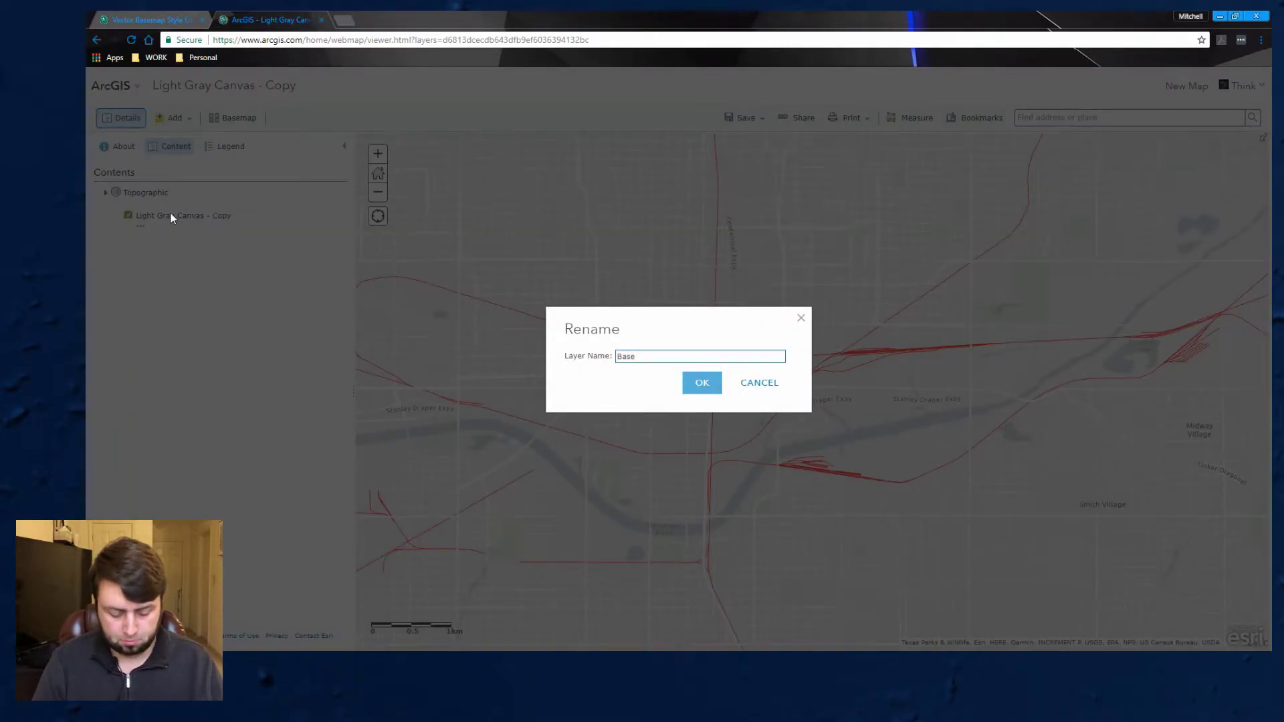
{"action": "type", "text": "Basemap"}
{"action": "key", "text": "Return"}
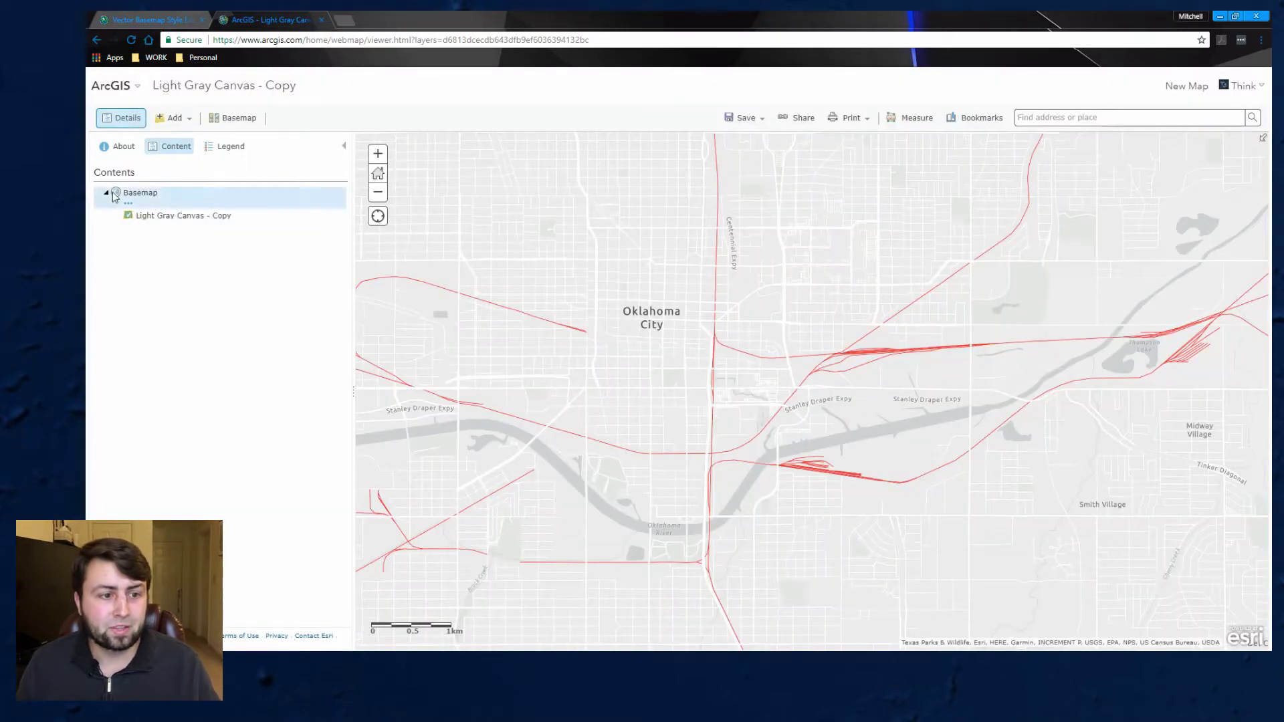
{"action": "left_click", "coordinate": [748, 118]}
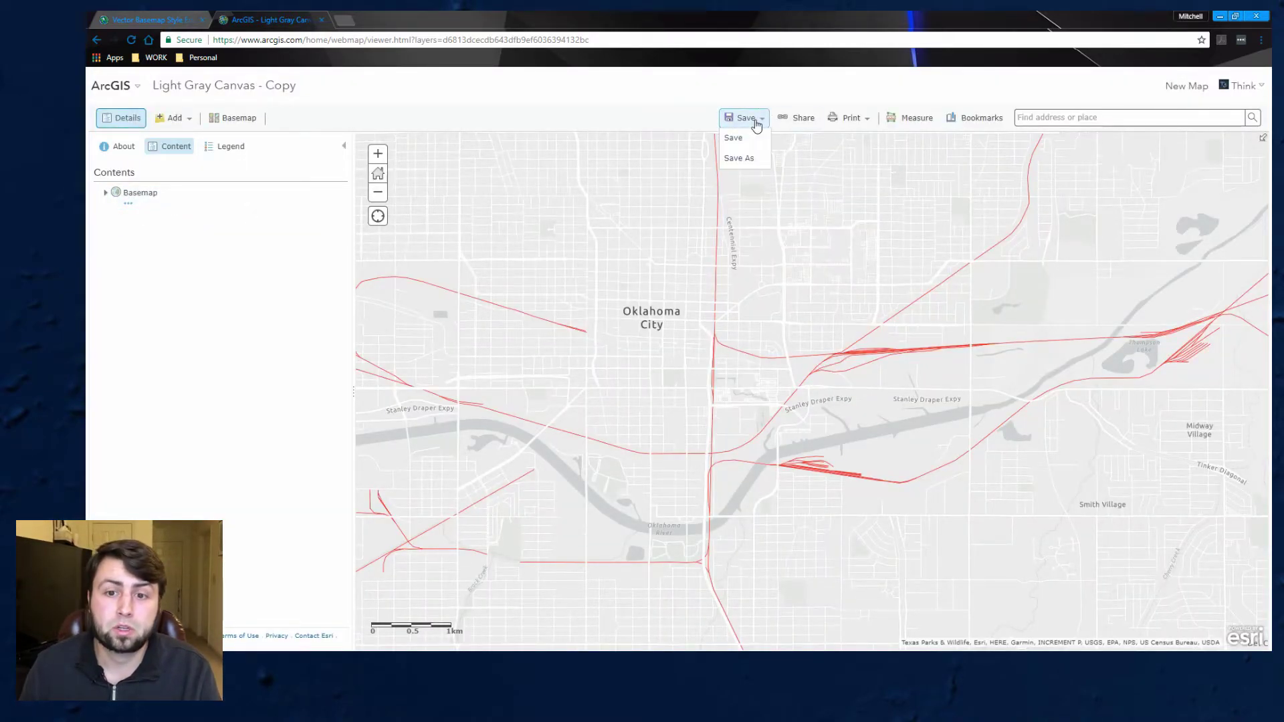
{"action": "left_click", "coordinate": [751, 157]}
{"action": "left_click", "coordinate": [675, 334]}
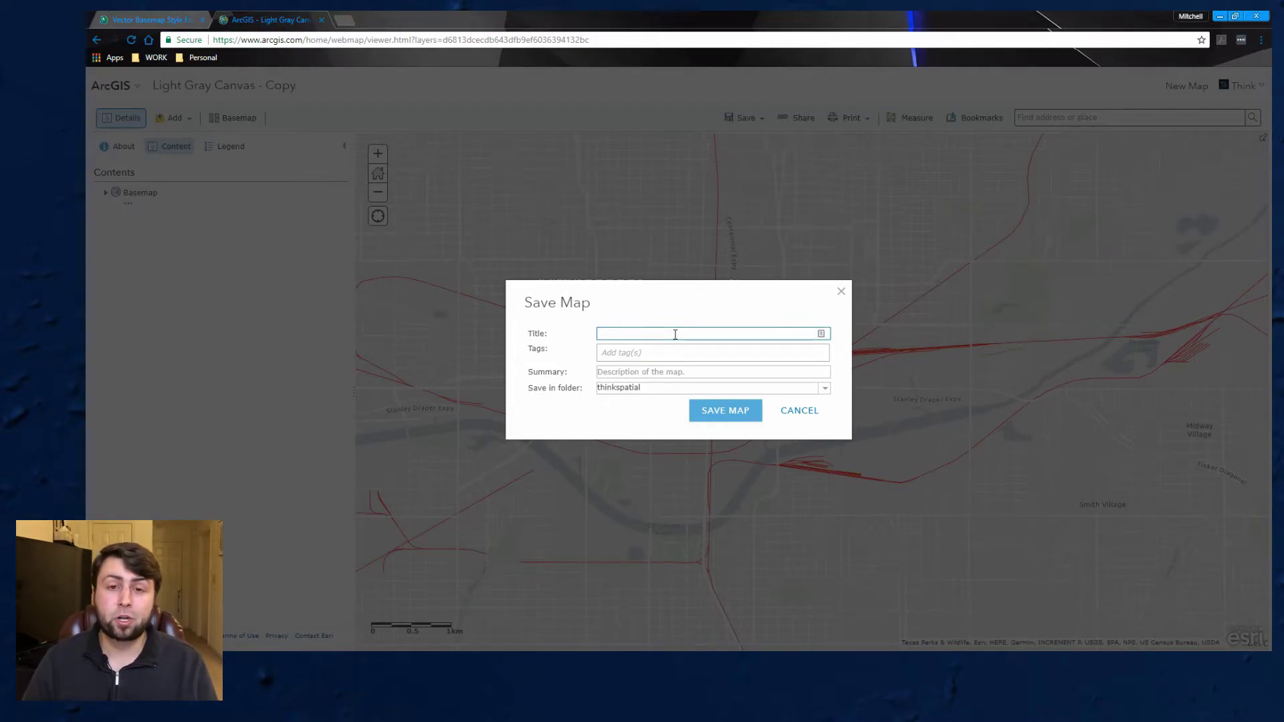
{"action": "left_click", "coordinate": [841, 291]}
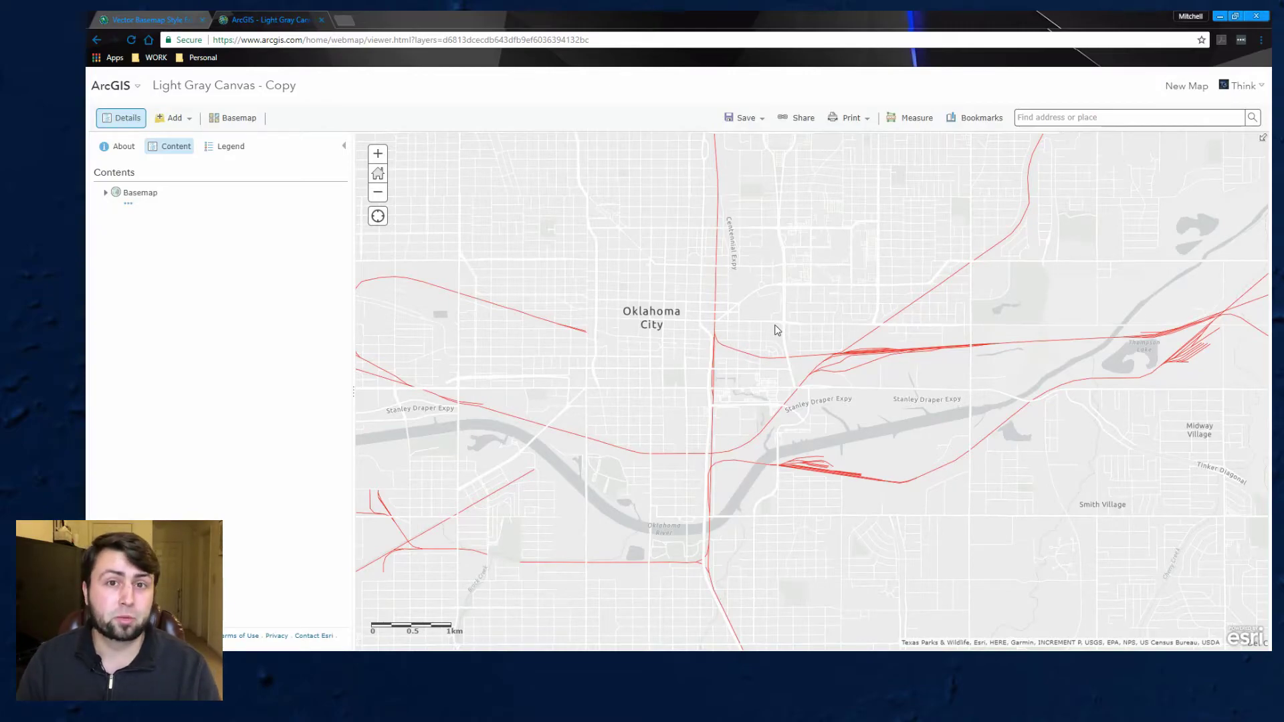